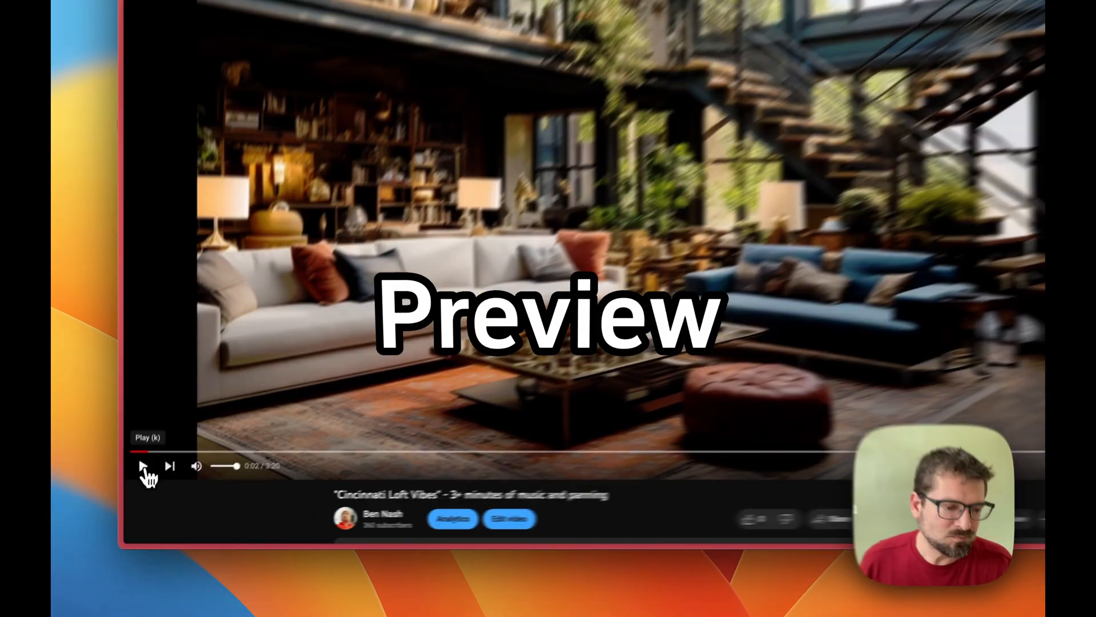
- Play the "Cincinnati Loft Vibes" panning video
left_click(133, 498)
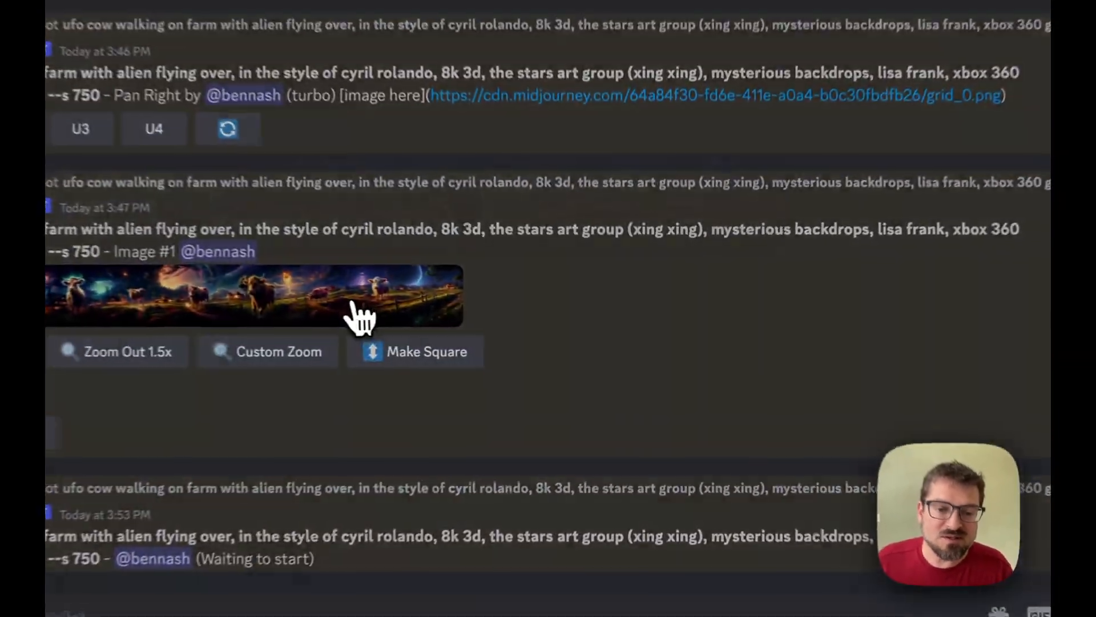
- View the wide cow farm panorama enlarged, and close it to return to the Midjourney Bot chat
left_click(468, 336)
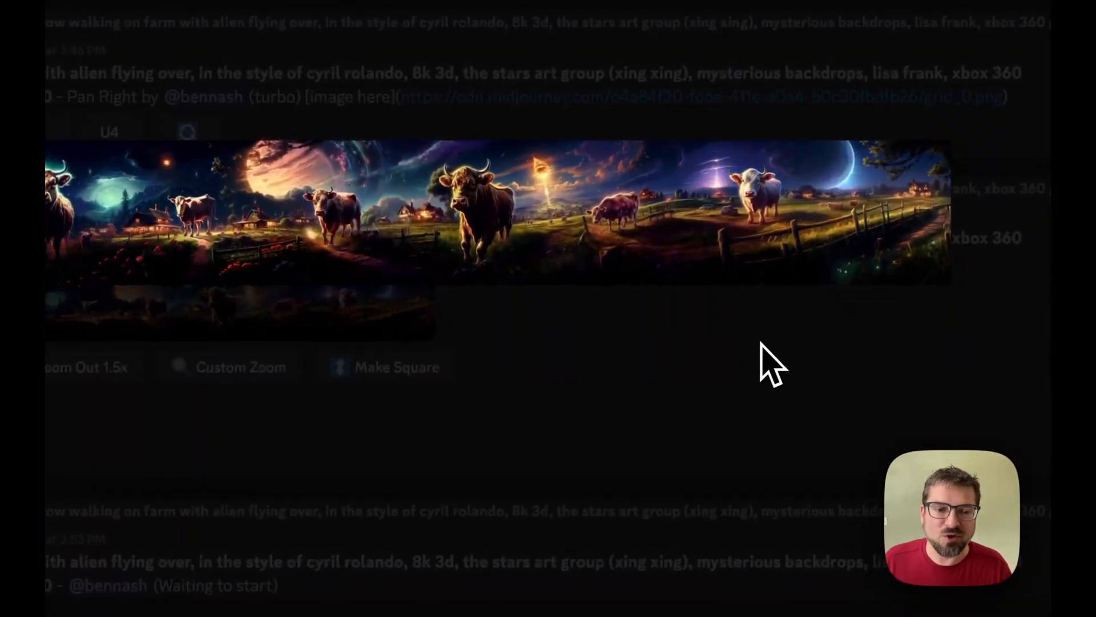
left_click(765, 359)
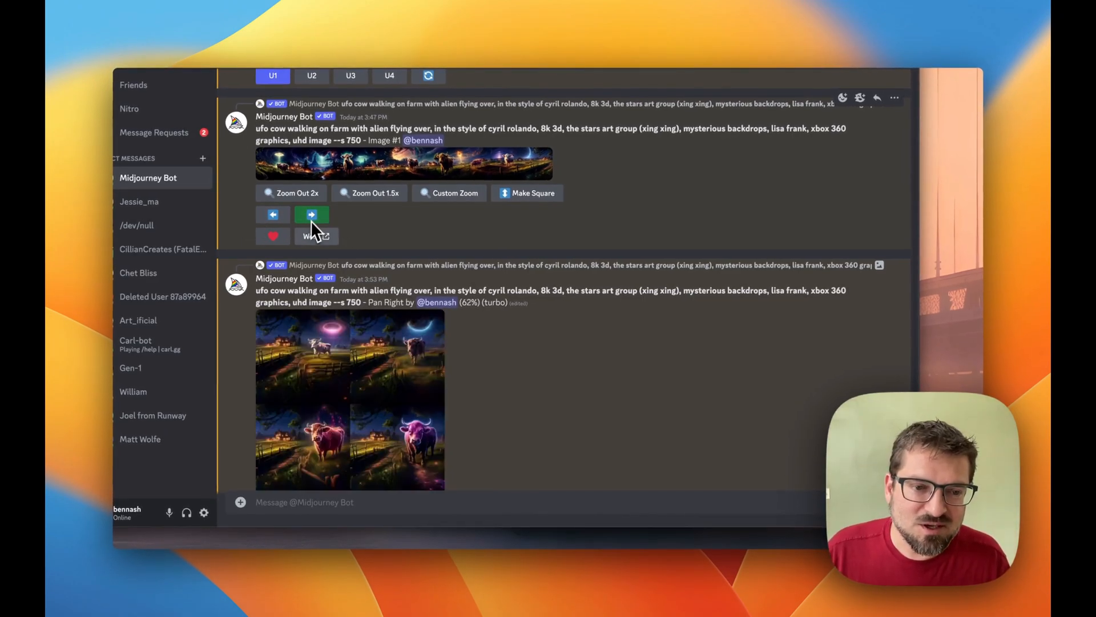
scroll(415, 228, "up", 3)
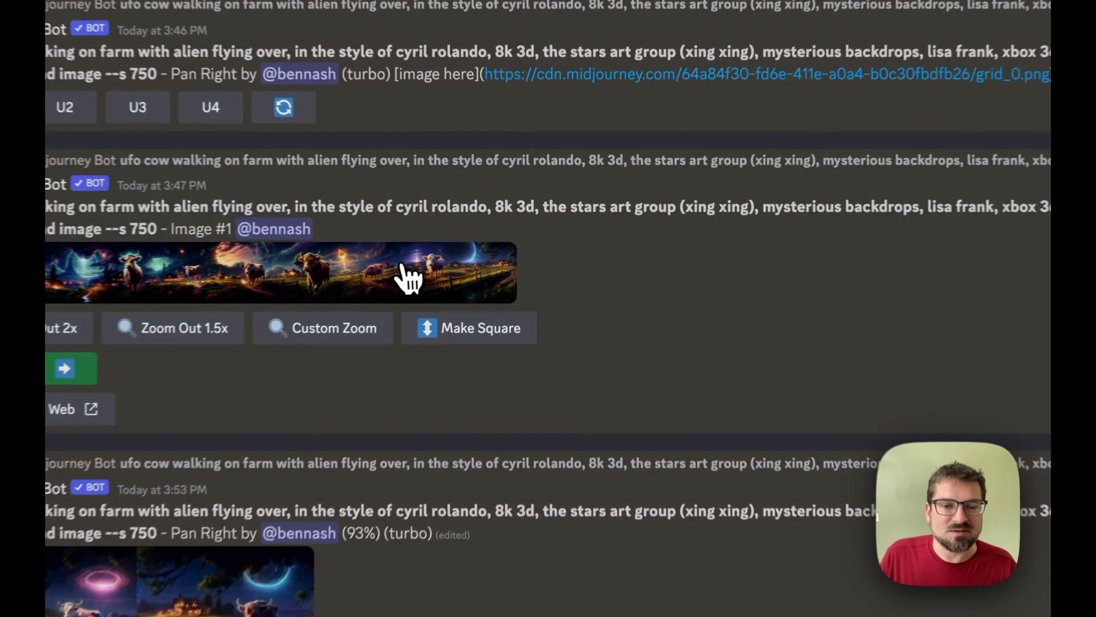
- Enlarge the Image #1 cow farm panorama in the Midjourney Bot chat and copy it to the clipboard
left_click(485, 255)
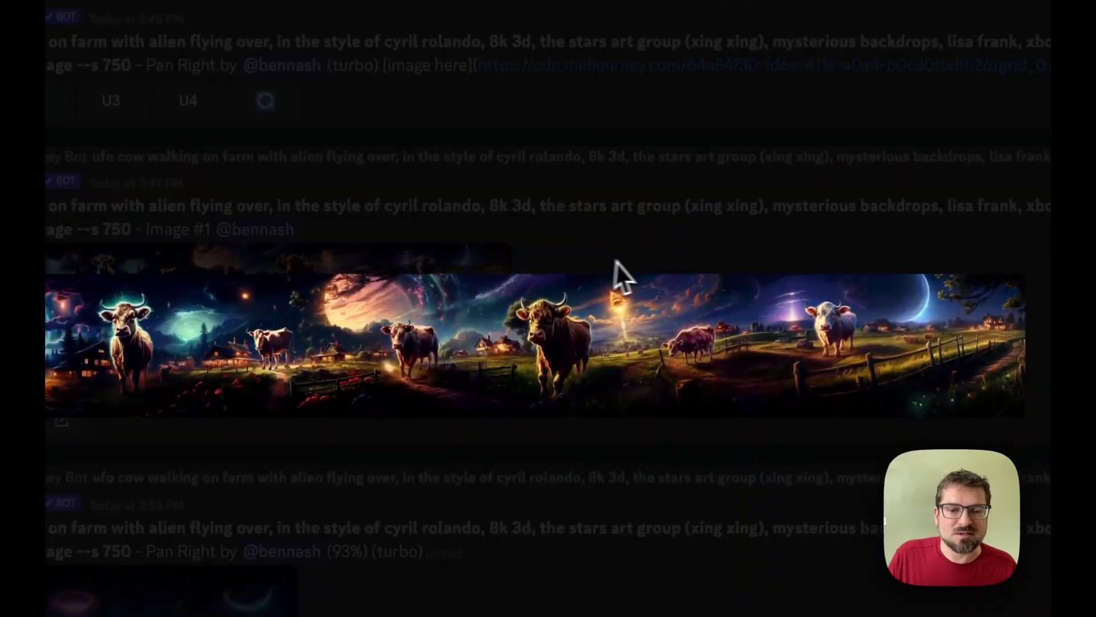
right_click(612, 277)
left_click(708, 364)
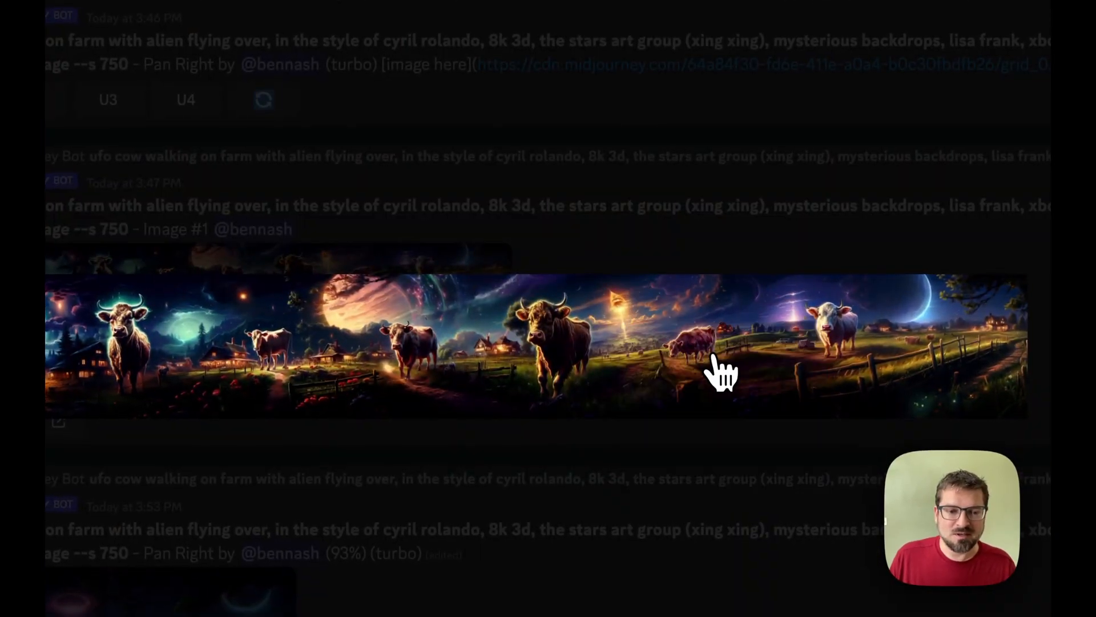
- Switch to Photoshop and create a new 9216 x 1024 px document from the clipboard size
key("super+Tab")
key("super+Tab")
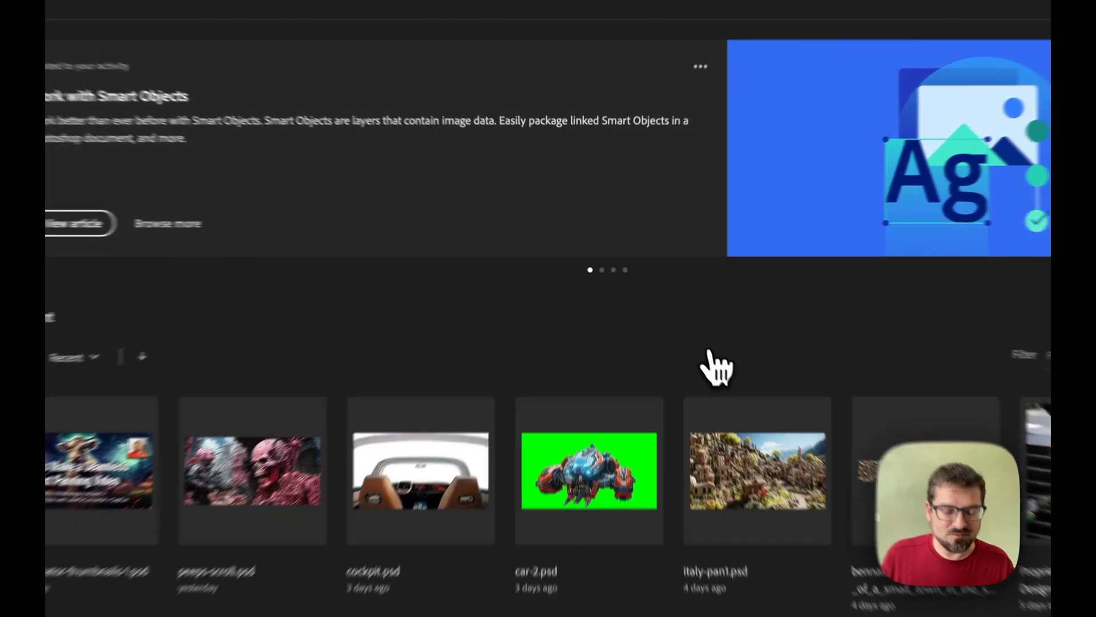
key("super+n")
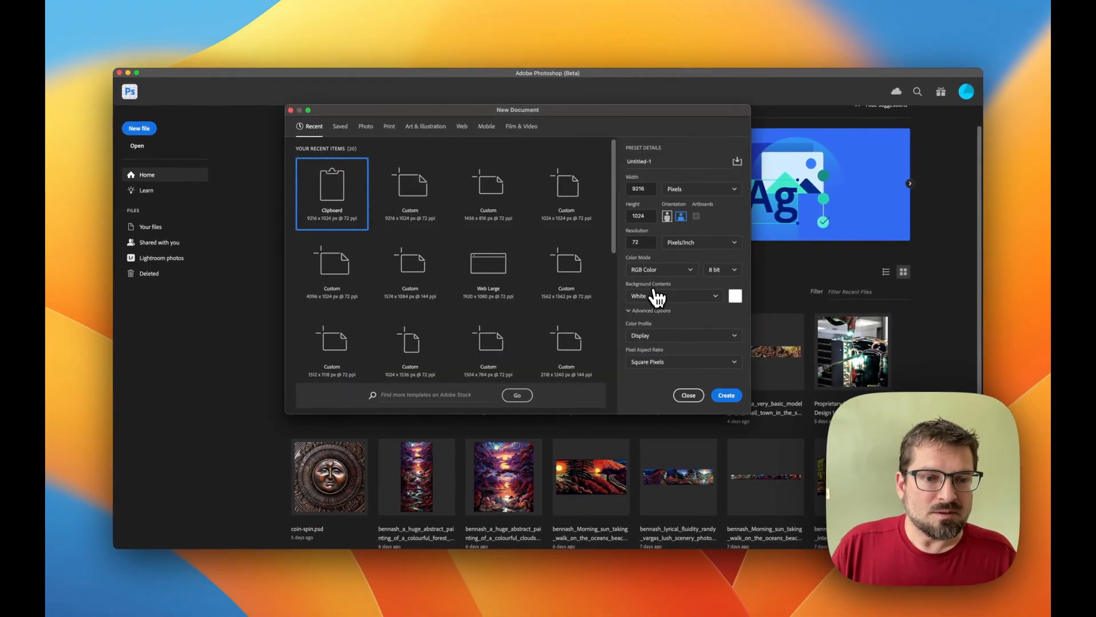
key("Return")
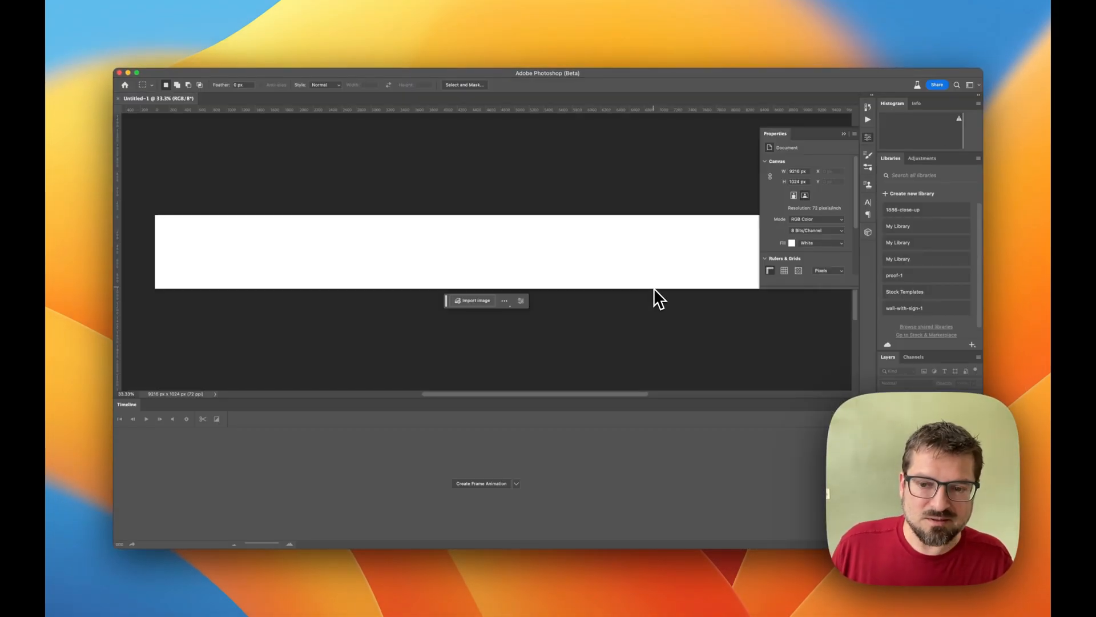
- Move the Properties panel clear of the canvas and paste the copied panorama into the document
left_click_drag(833, 135, 819, 319)
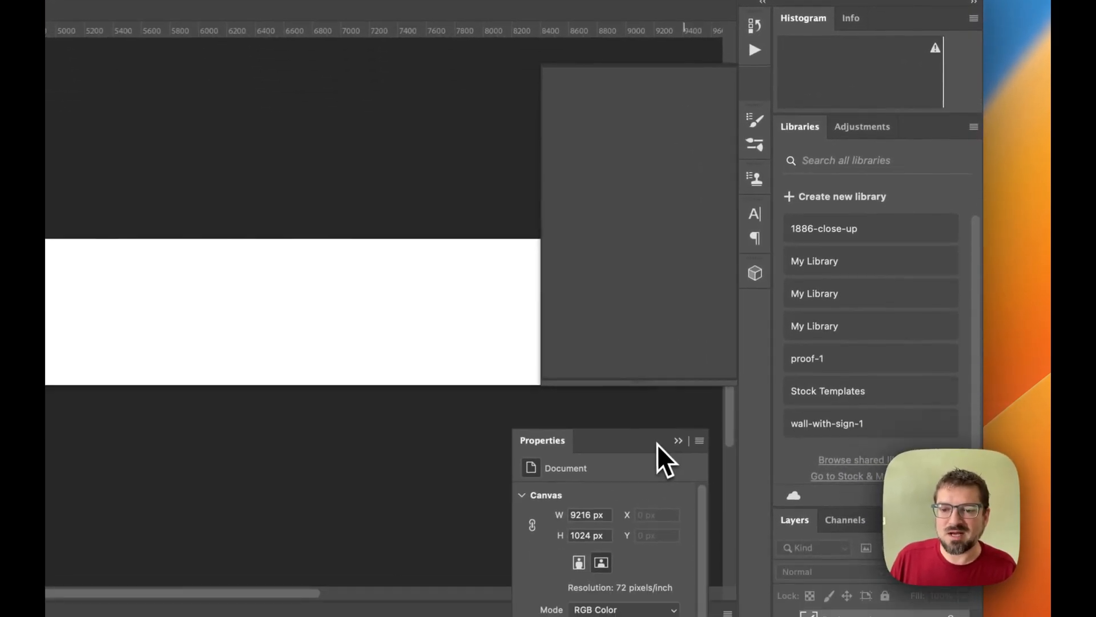
left_click_drag(656, 444, 660, 421)
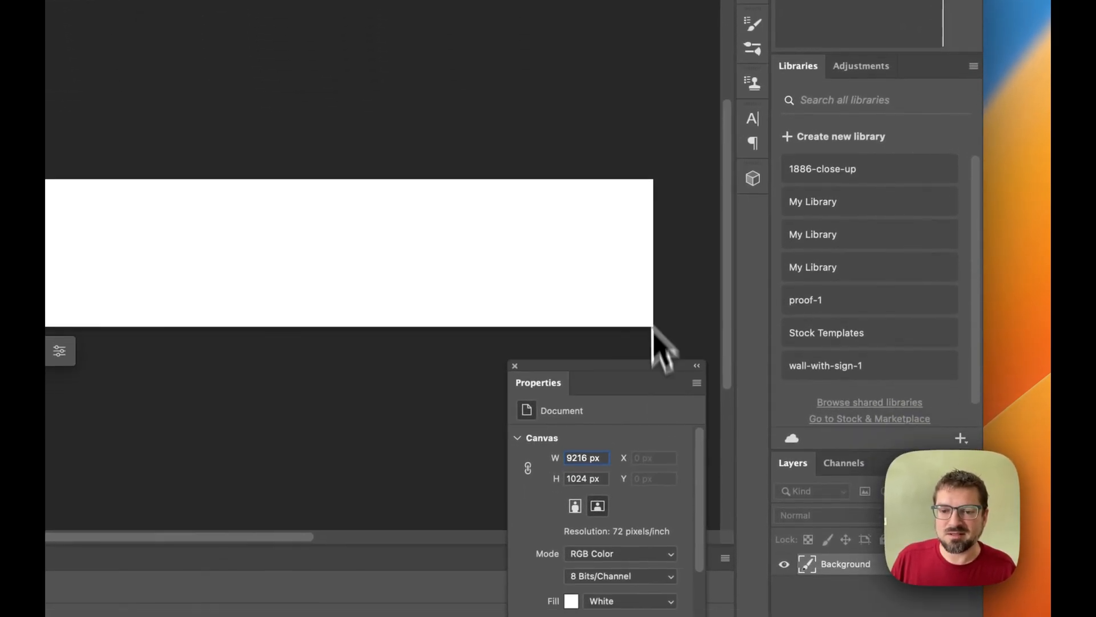
key("super+v")
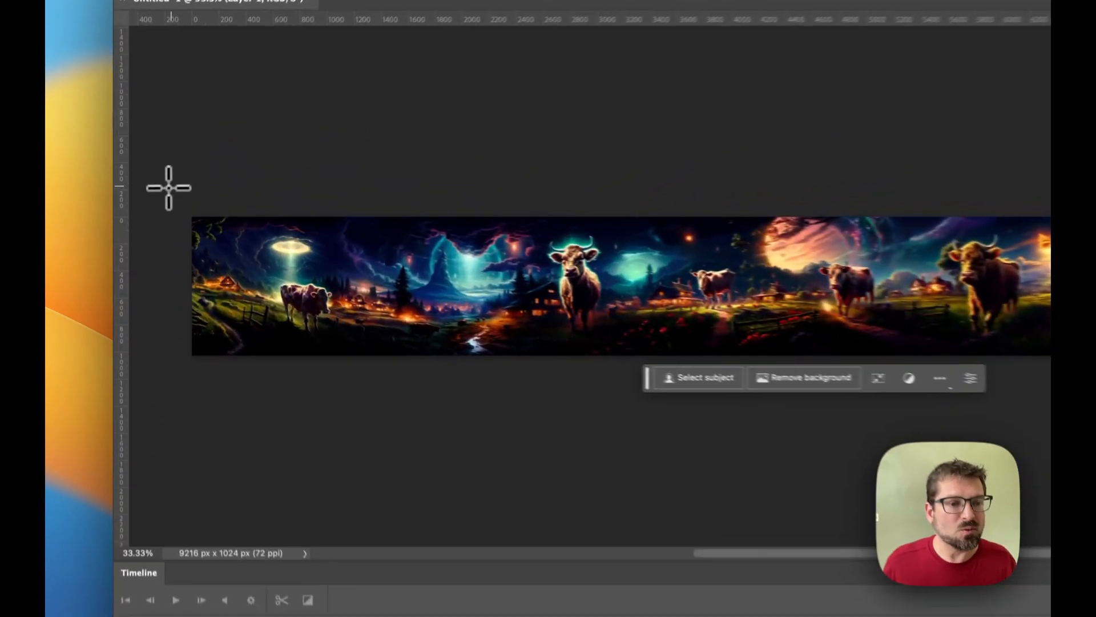
- Marquee-select a full-height section about 1000 px wide at the panorama's left end
left_click_drag(159, 215, 270, 338)
left_click_drag(406, 448, 407, 447)
left_click_drag(267, 337, 260, 331)
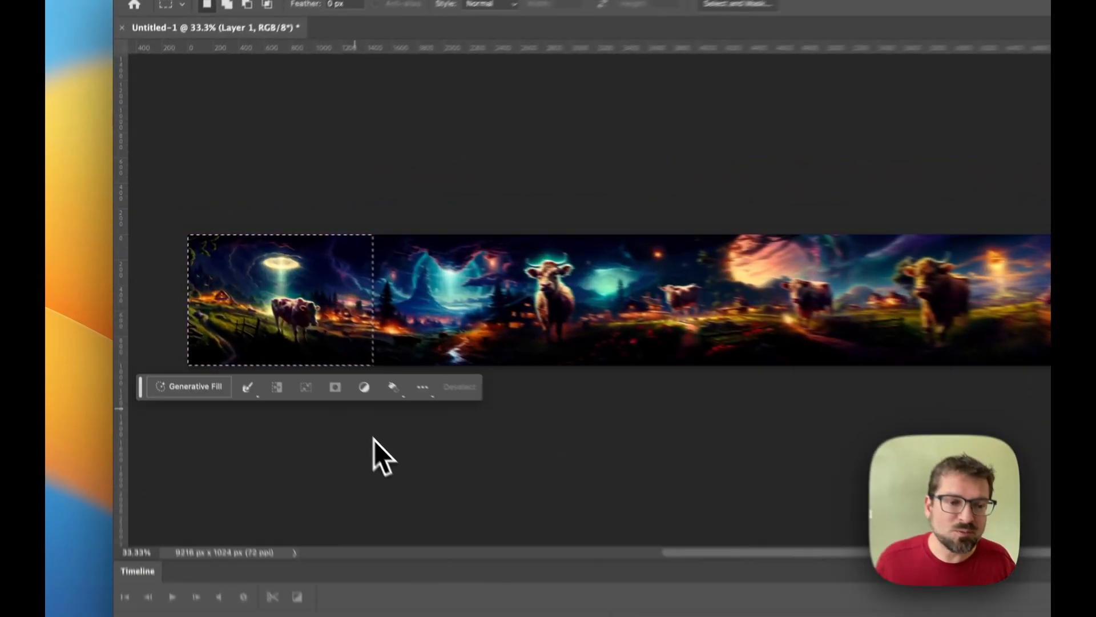
left_click_drag(166, 188, 383, 477)
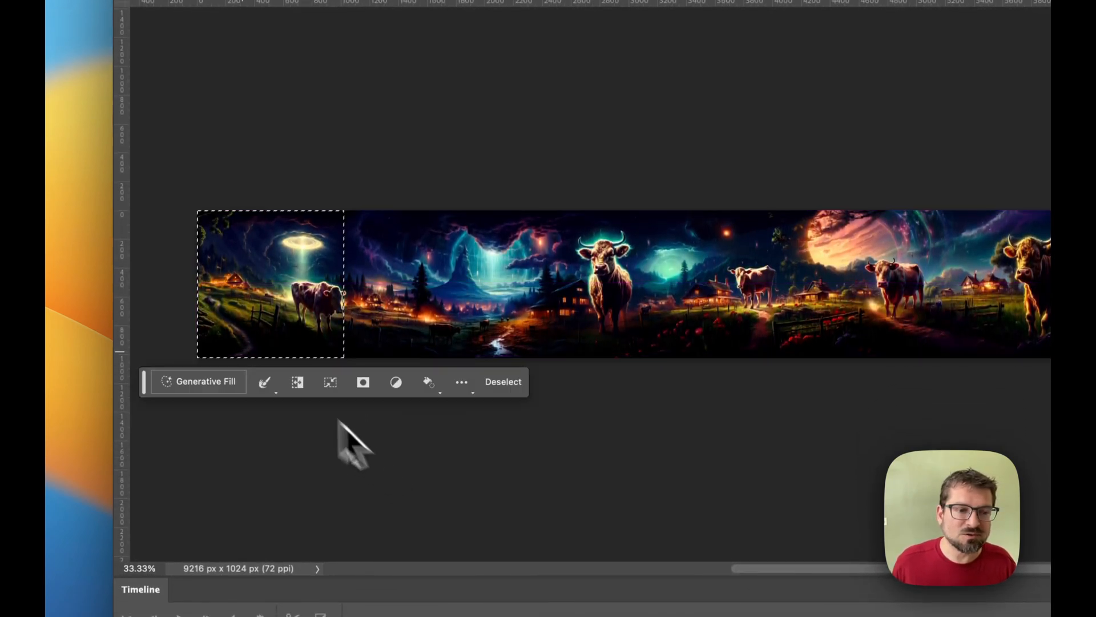
- Place a vertical guide at the selection's right edge and select the panorama's first 2048 px at full height
left_click_drag(122, 336, 345, 304)
left_click_drag(256, 331, 399, 331)
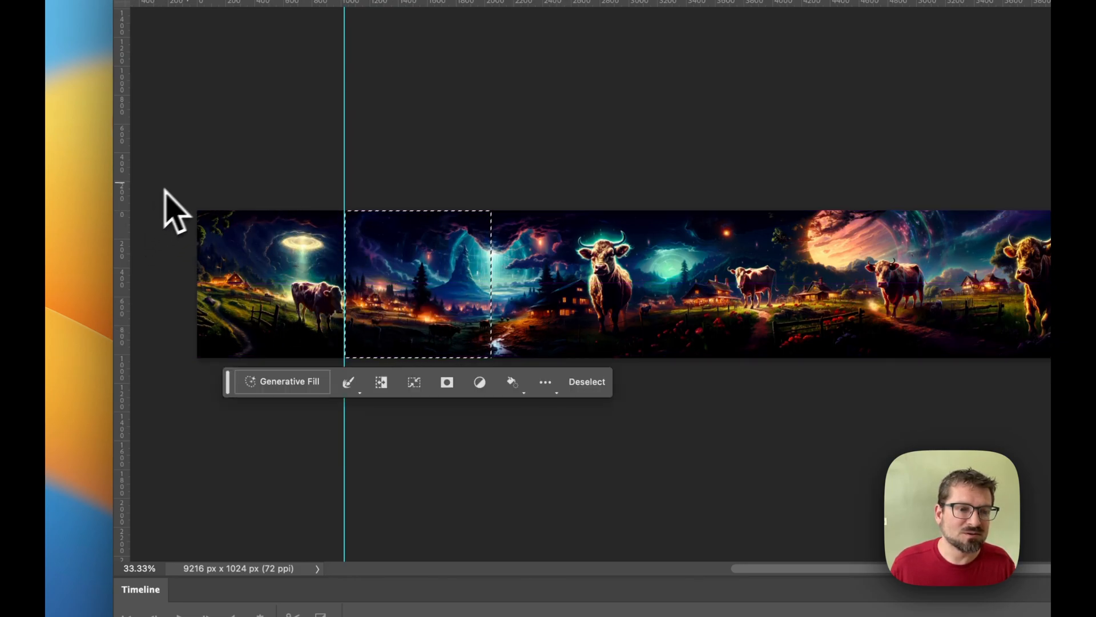
left_click_drag(172, 183, 351, 394)
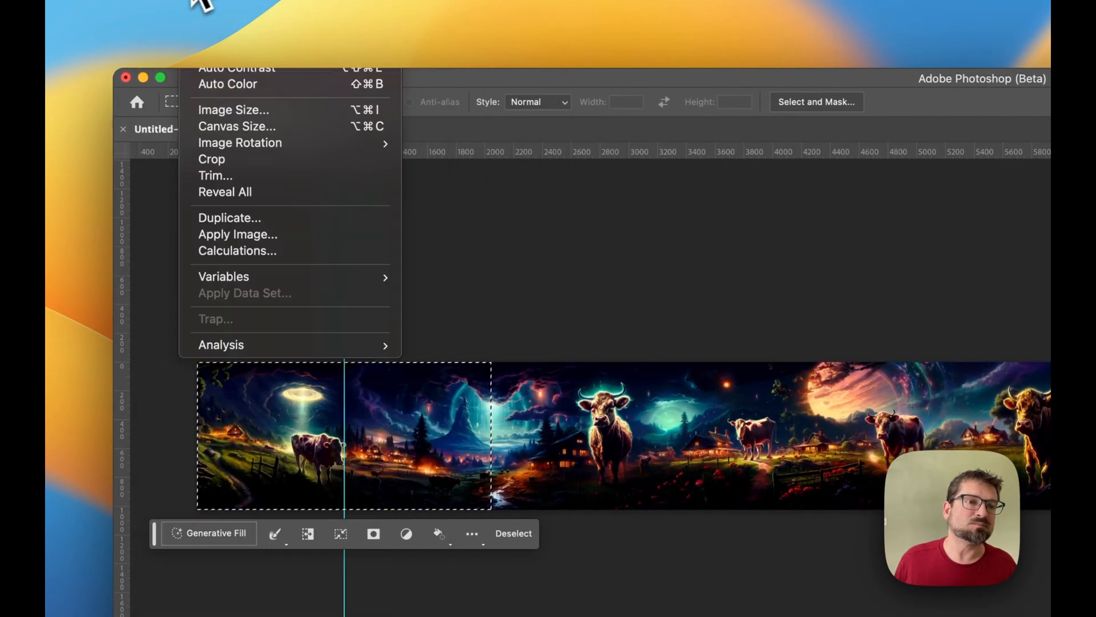
- Set the canvas width to 11246 px, anchored at the middle left so the extra space is added on the right
left_click(281, 126)
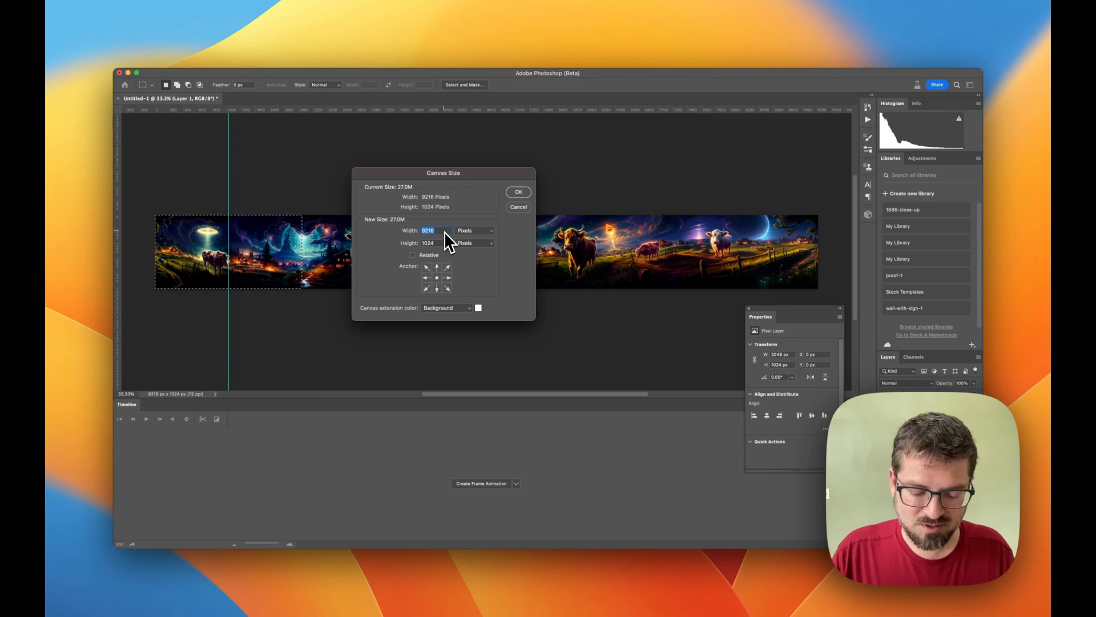
key("super+space")
type("calc")
key("Return")
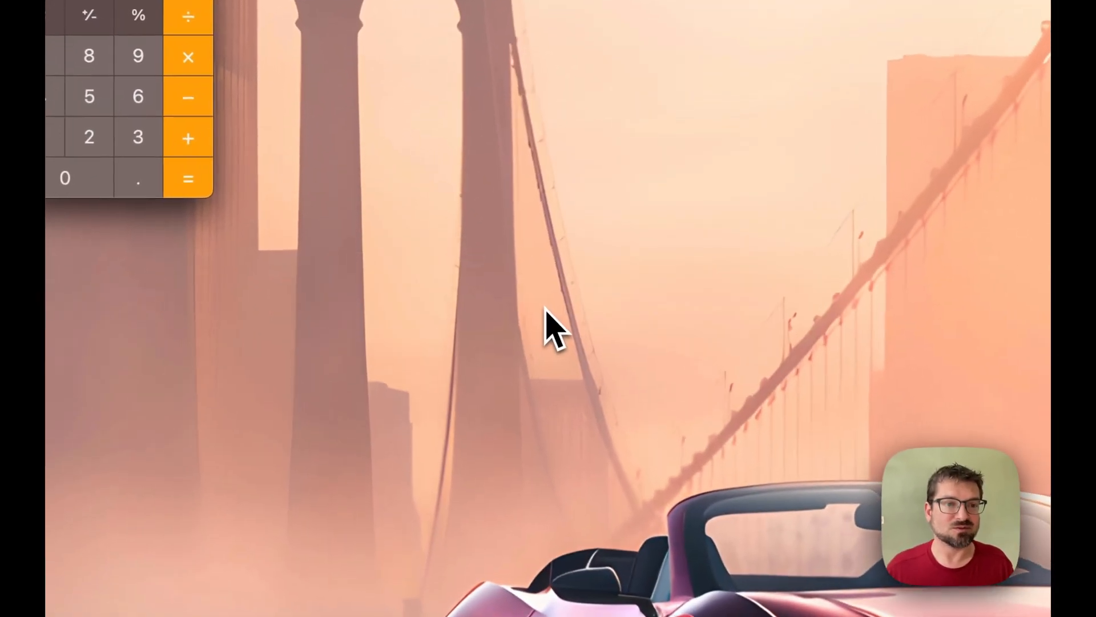
key("super+Tab")
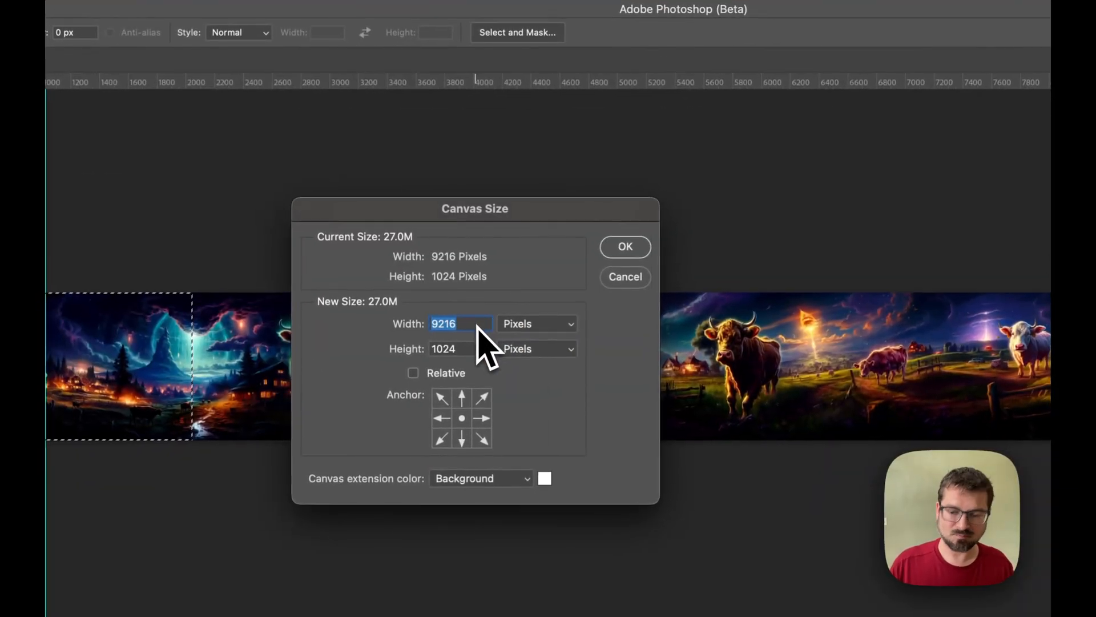
type("1124")
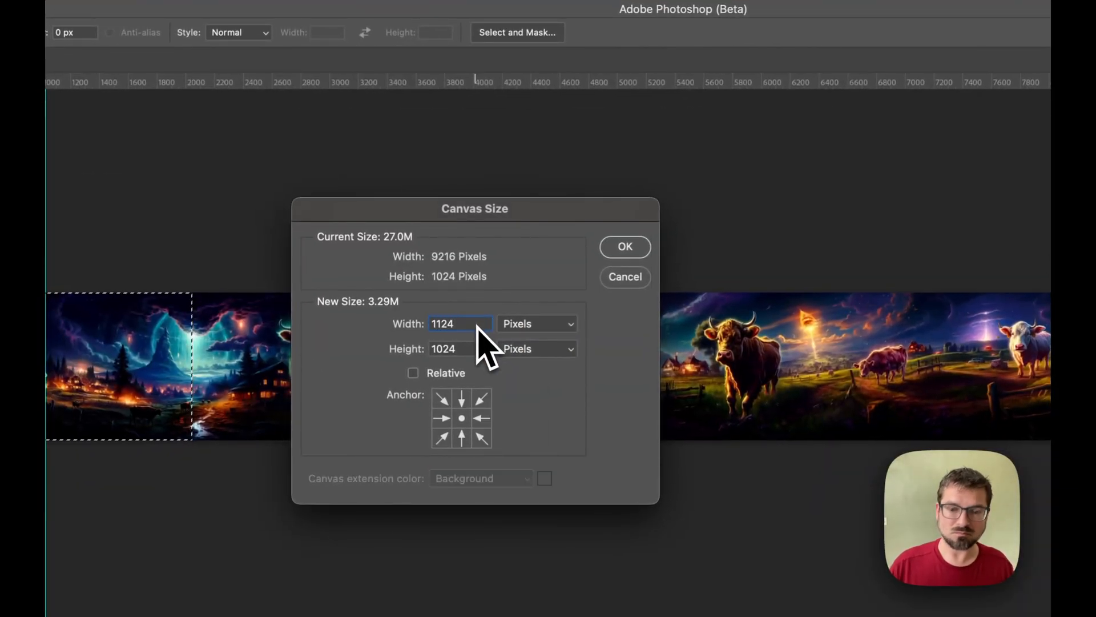
type("6")
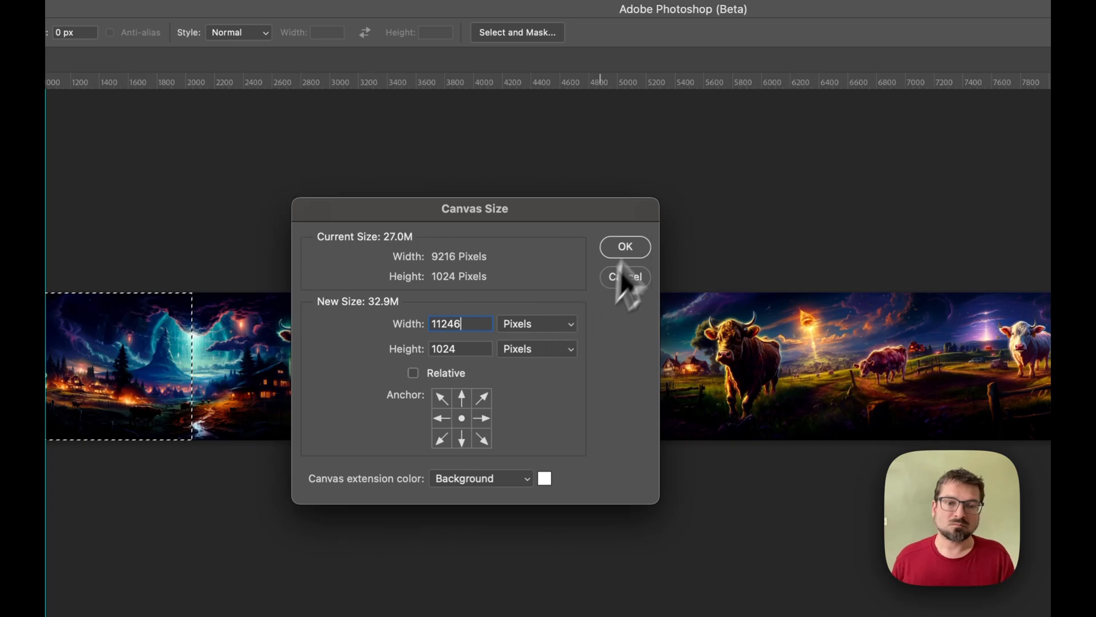
left_click(442, 418)
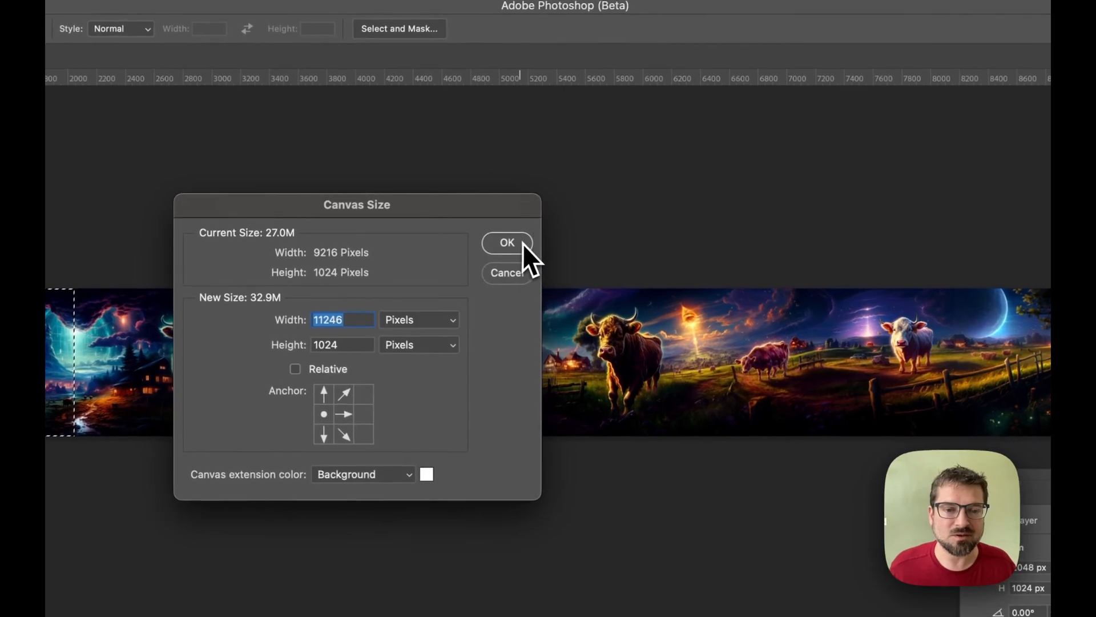
left_click(519, 193)
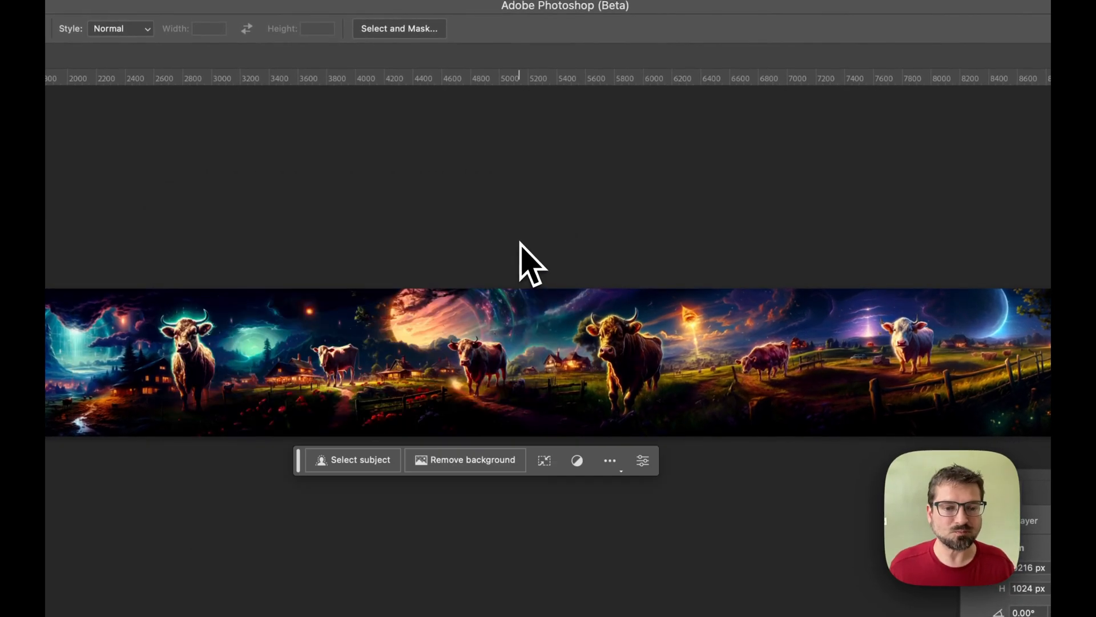
- Paste the copied 2048 px opening section and move it into the blank area at the panorama's right end
key("super+minus")
key("super+minus")
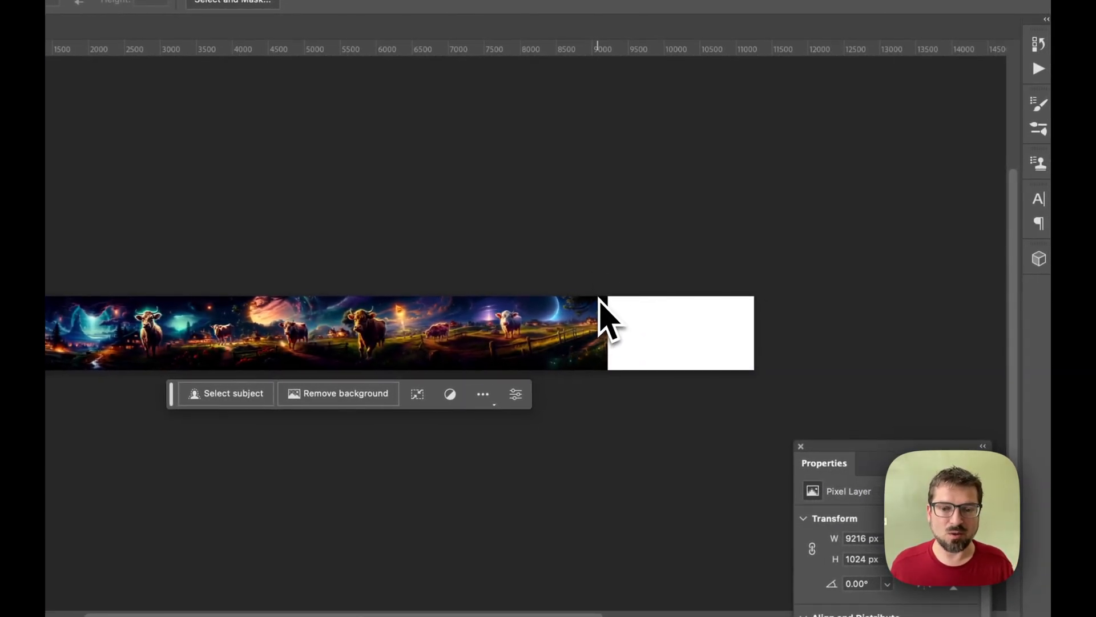
key("super+v")
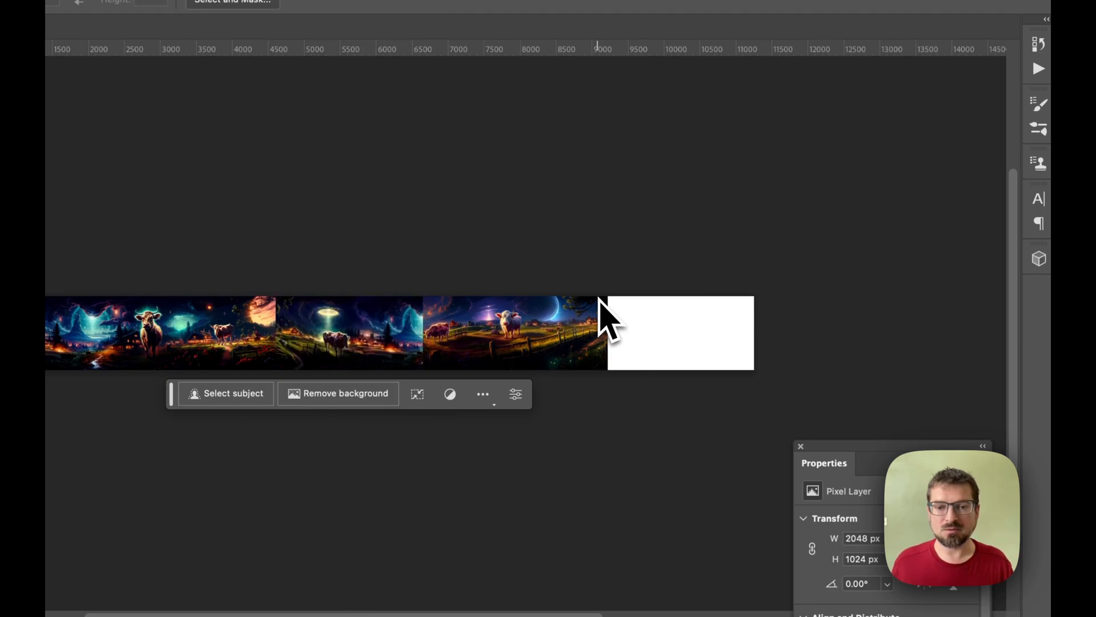
key("v")
left_click_drag(422, 351, 709, 346)
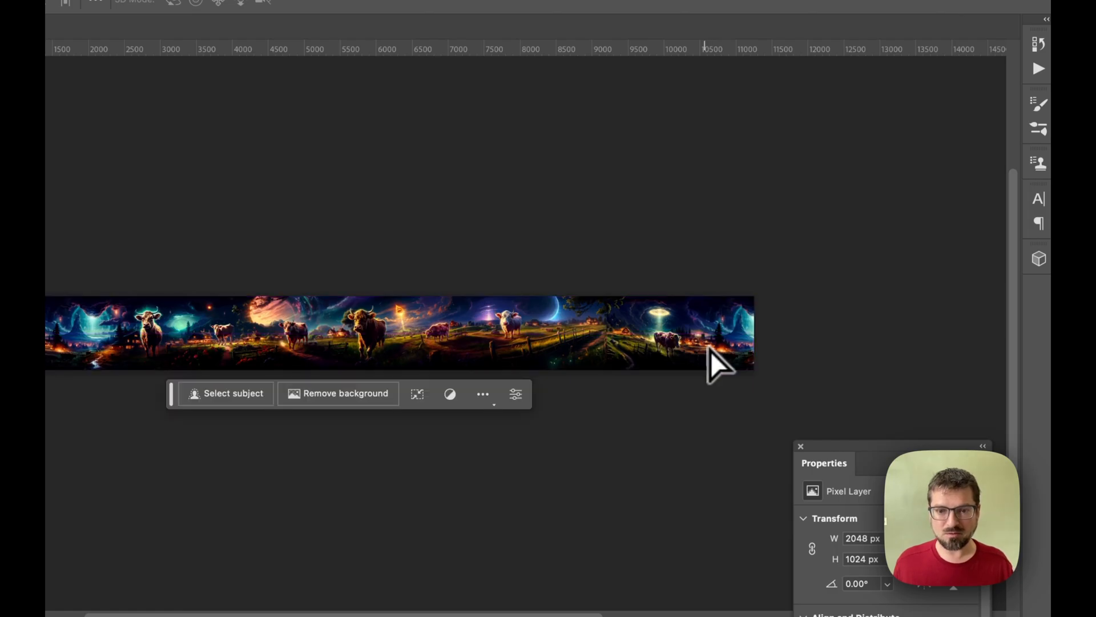
- Marquee-select a full-height strip starting about 400 px before the seam and run Generative Fill without a prompt
scroll(615, 342, "up", 3)
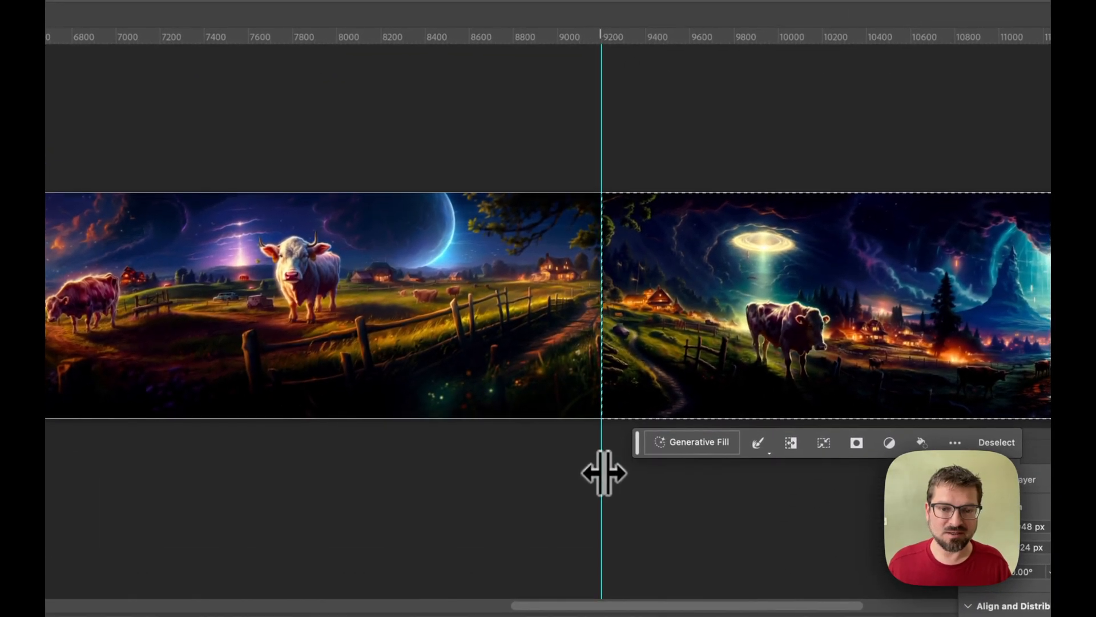
left_click_drag(514, 147, 606, 472)
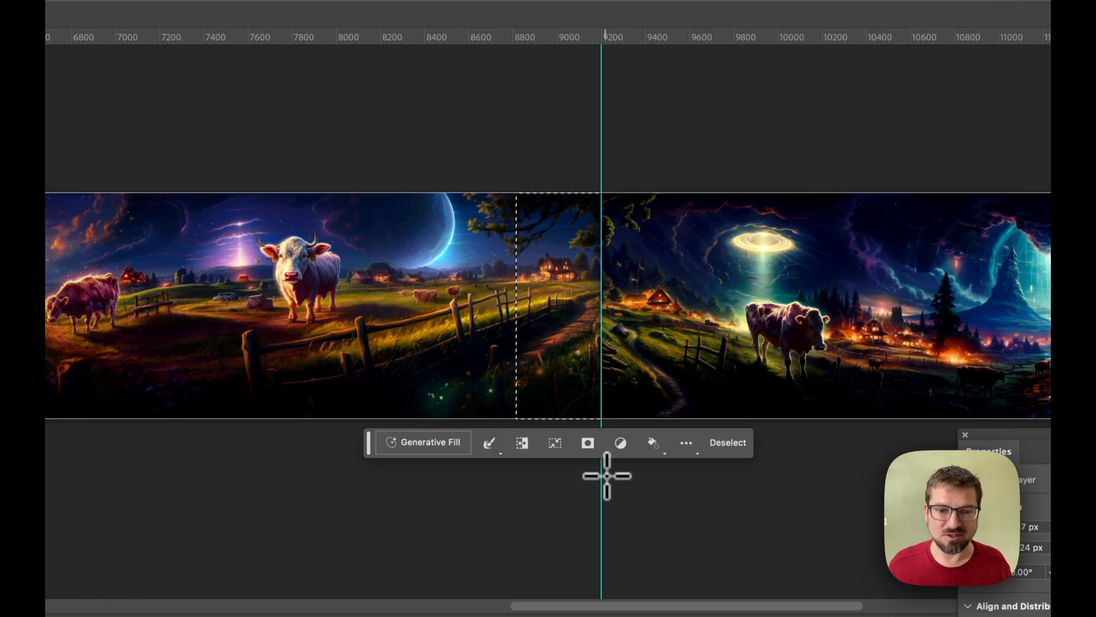
left_click(437, 448)
left_click(642, 443)
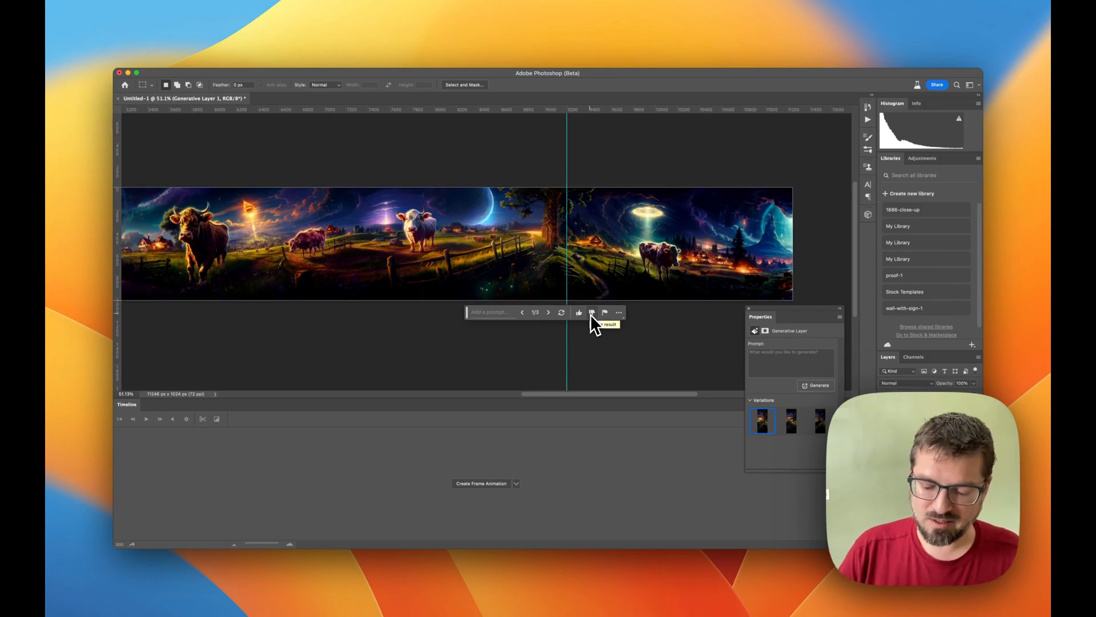
- Compare the three Generative Fill variations up close at the seam and go back from the third to an earlier one
key("super+plus")
key("super+plus")
key("super+plus")
left_click_drag(591, 315, 529, 308)
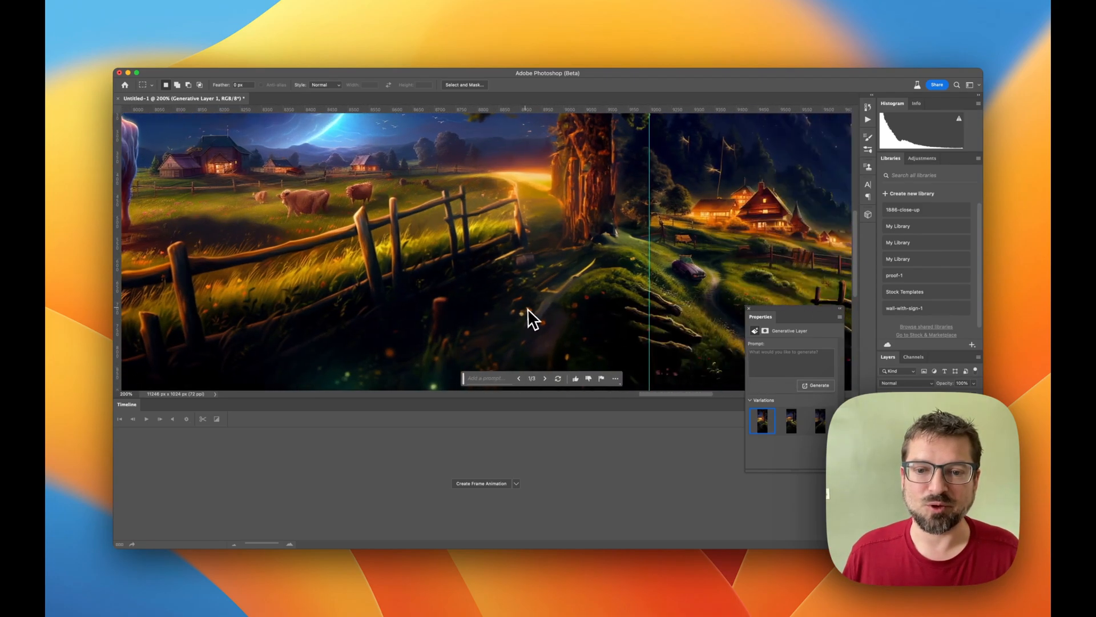
left_click(569, 378)
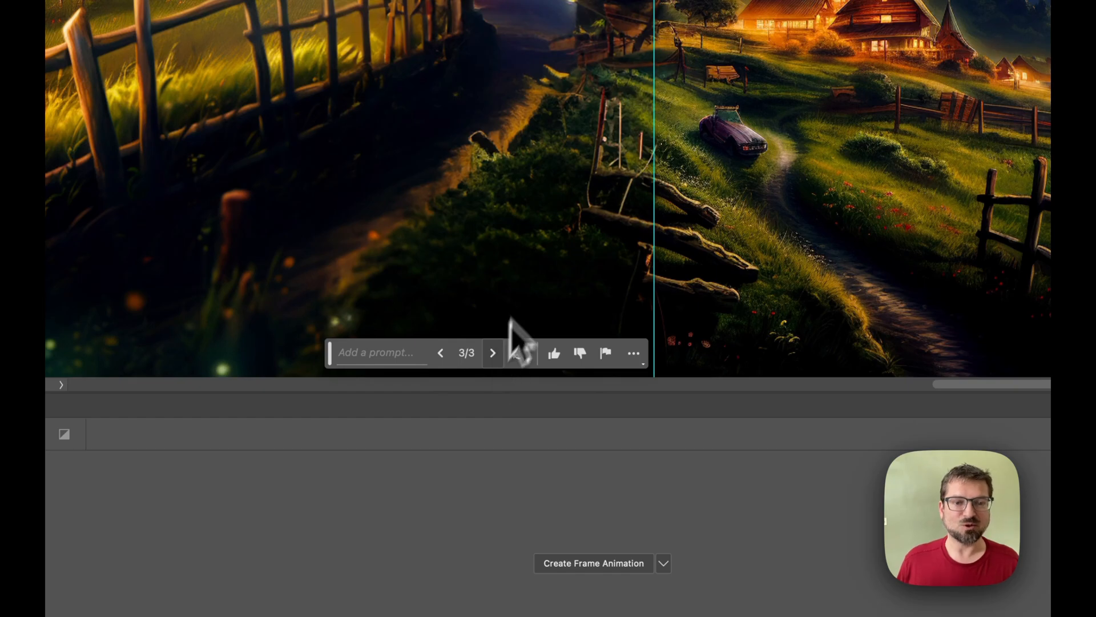
left_click(440, 354)
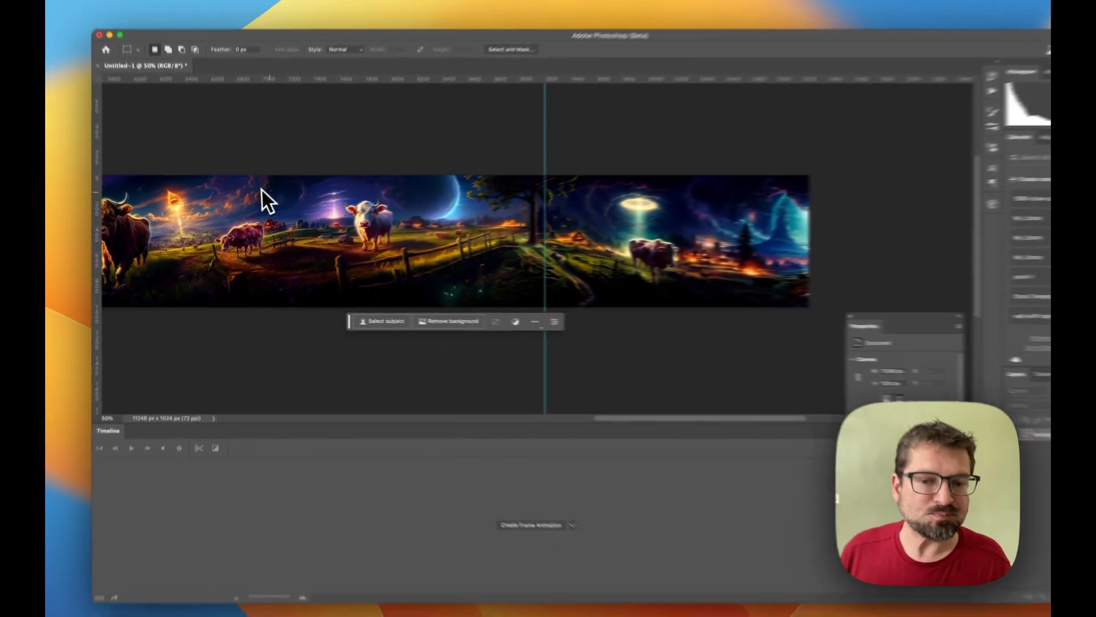
- Convert the panorama's Background layer to a smart object
key("super+minus")
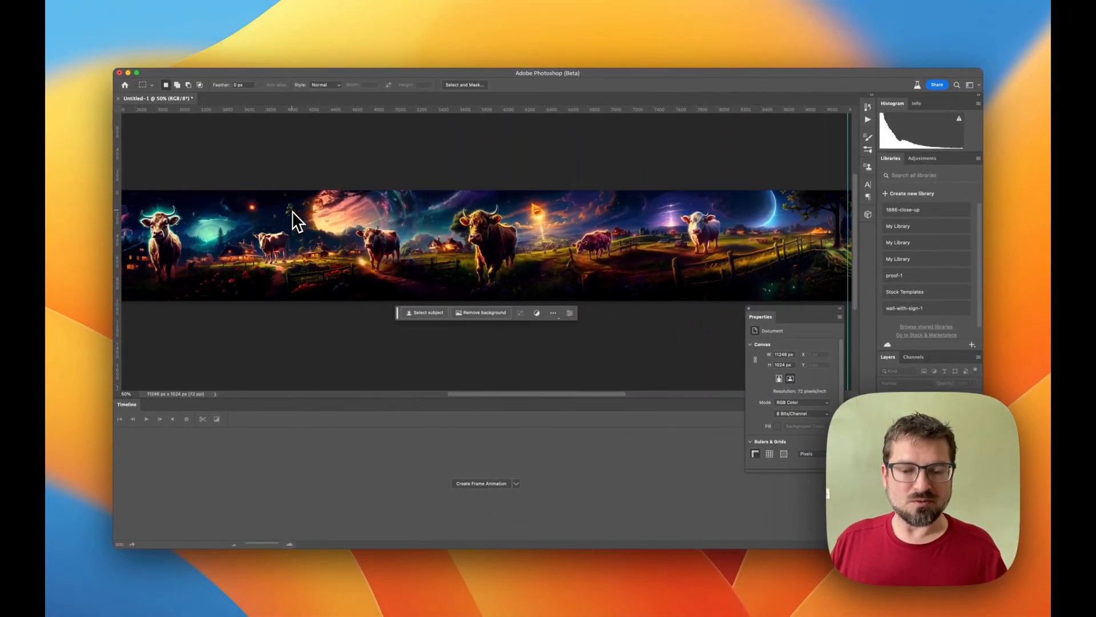
key("super+minus")
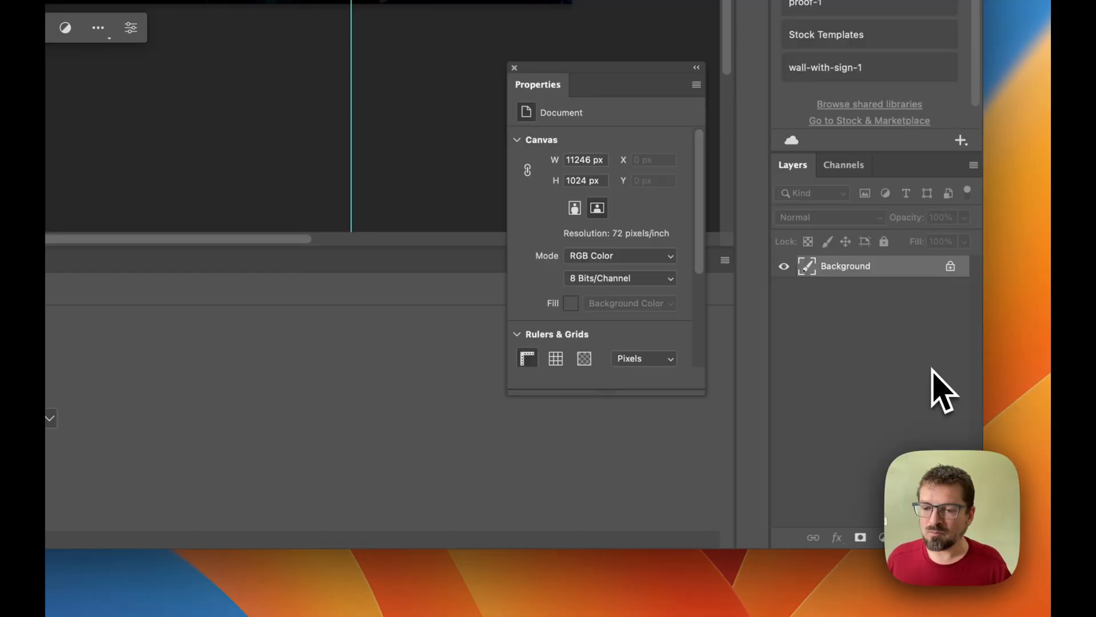
right_click(912, 280)
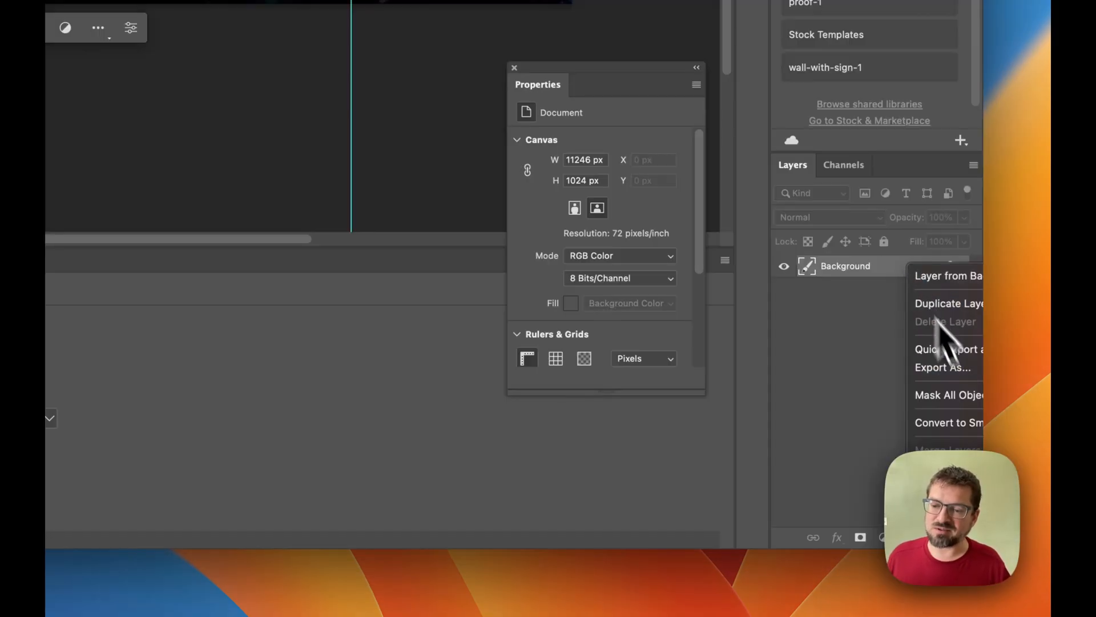
left_click(990, 427)
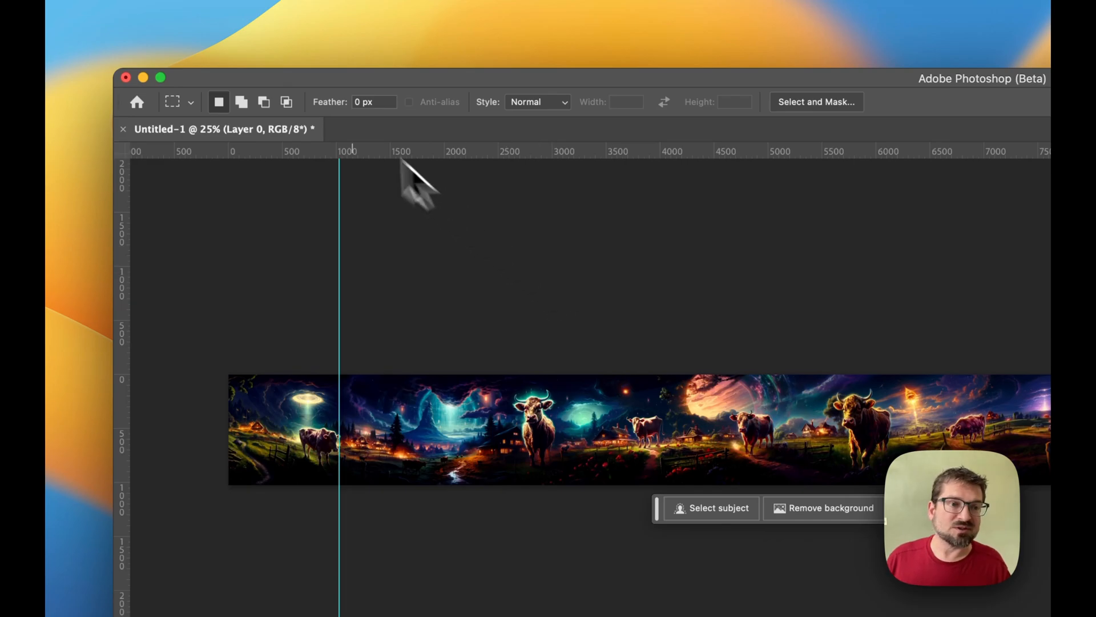
- Set the canvas width to 2048 px, anchored at the middle left, and accept the clipping
left_click(225, 3)
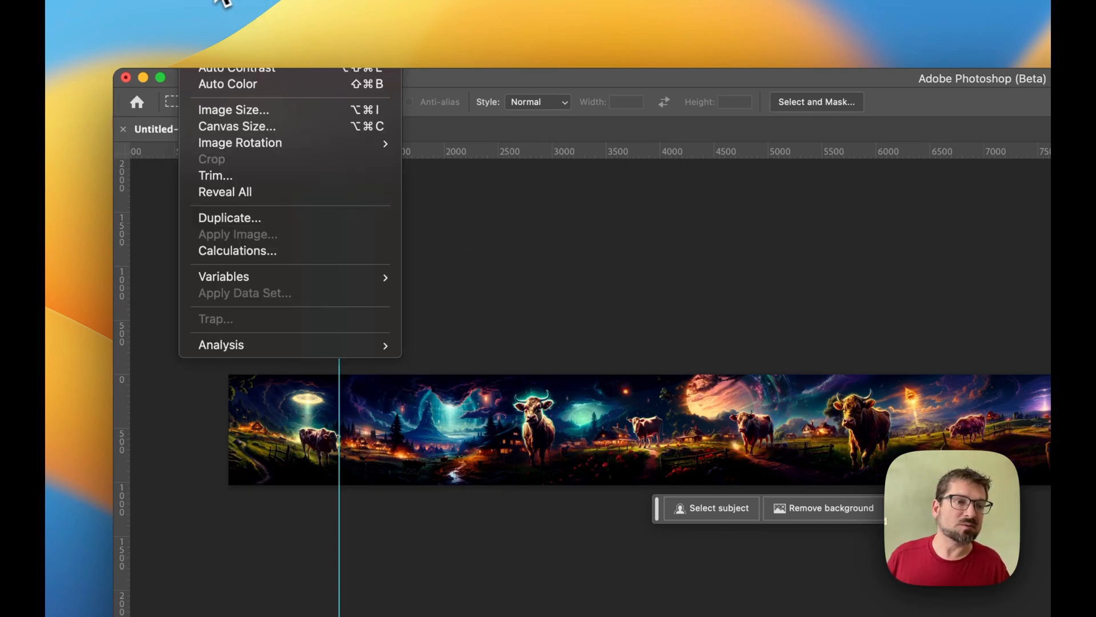
left_click(266, 127)
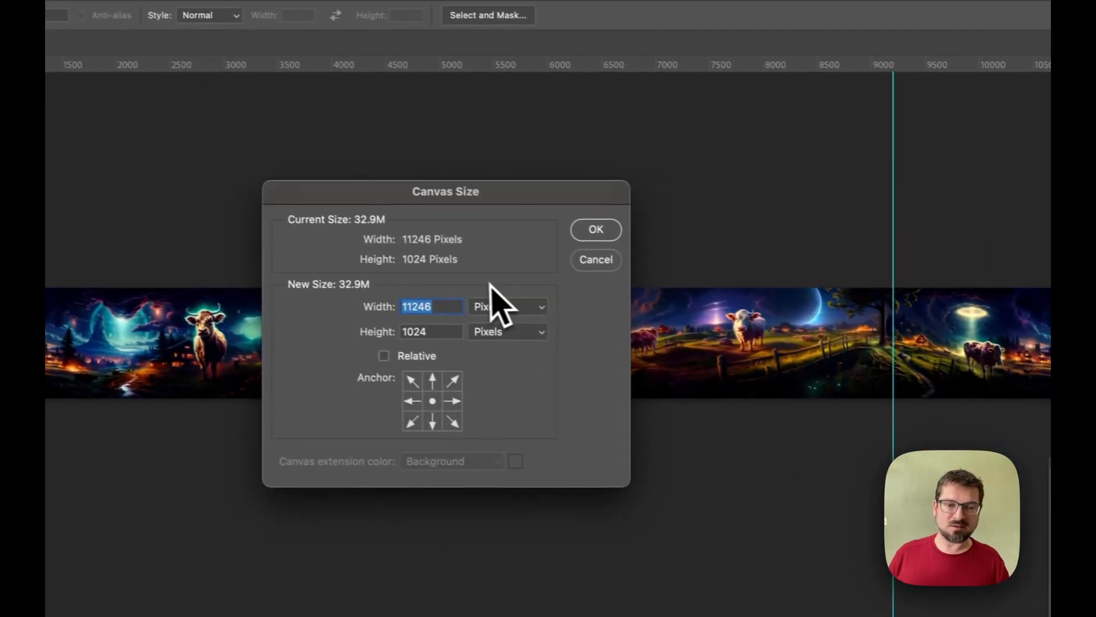
type("2048")
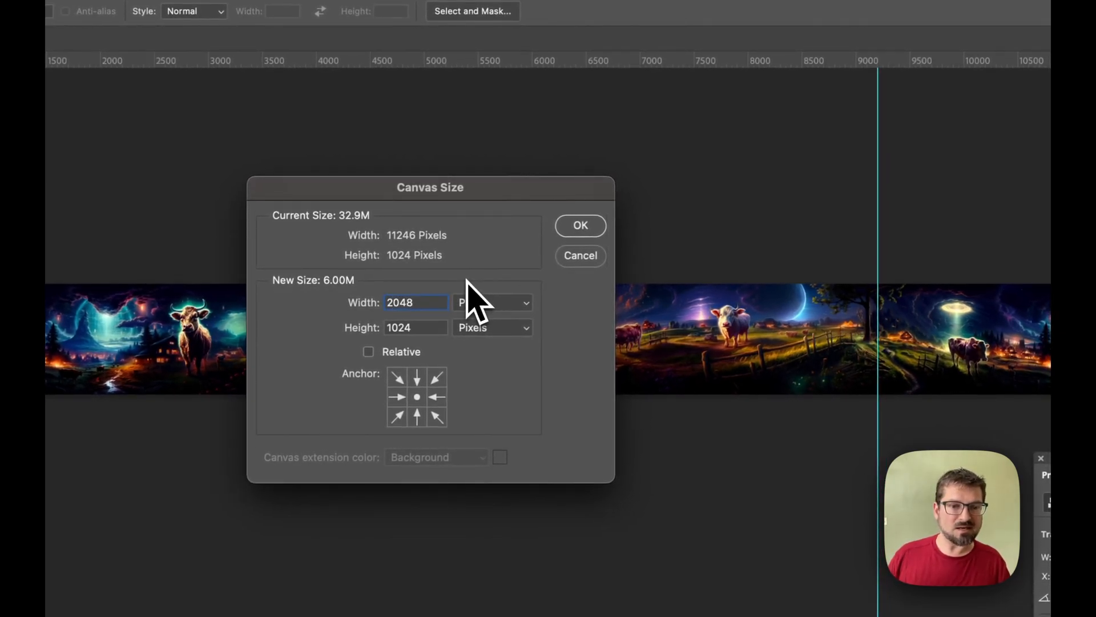
left_click(398, 396)
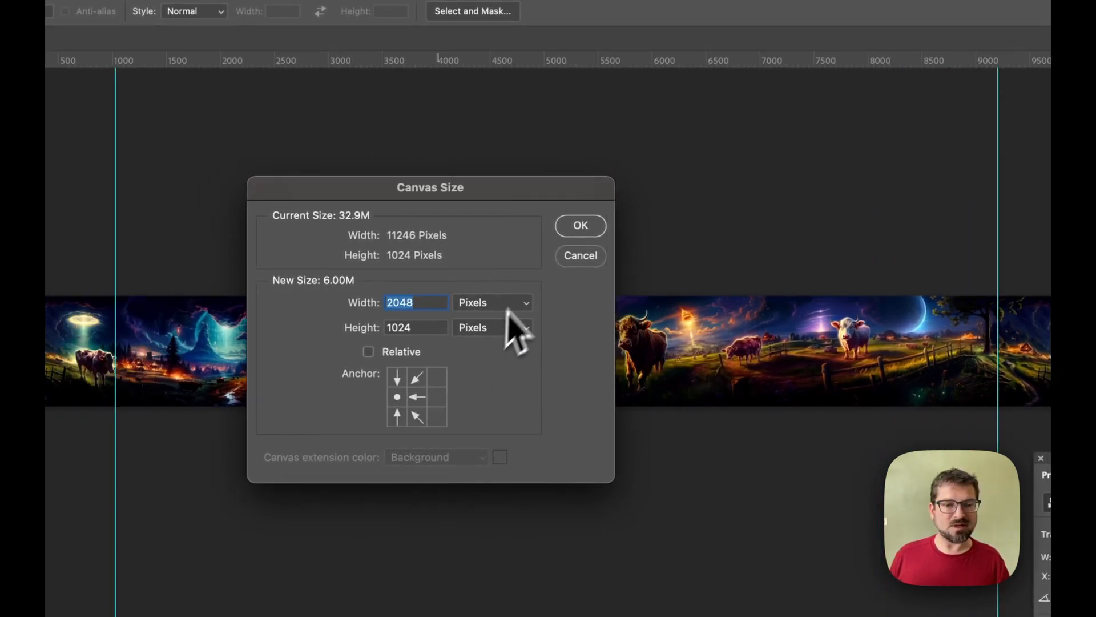
left_click(588, 228)
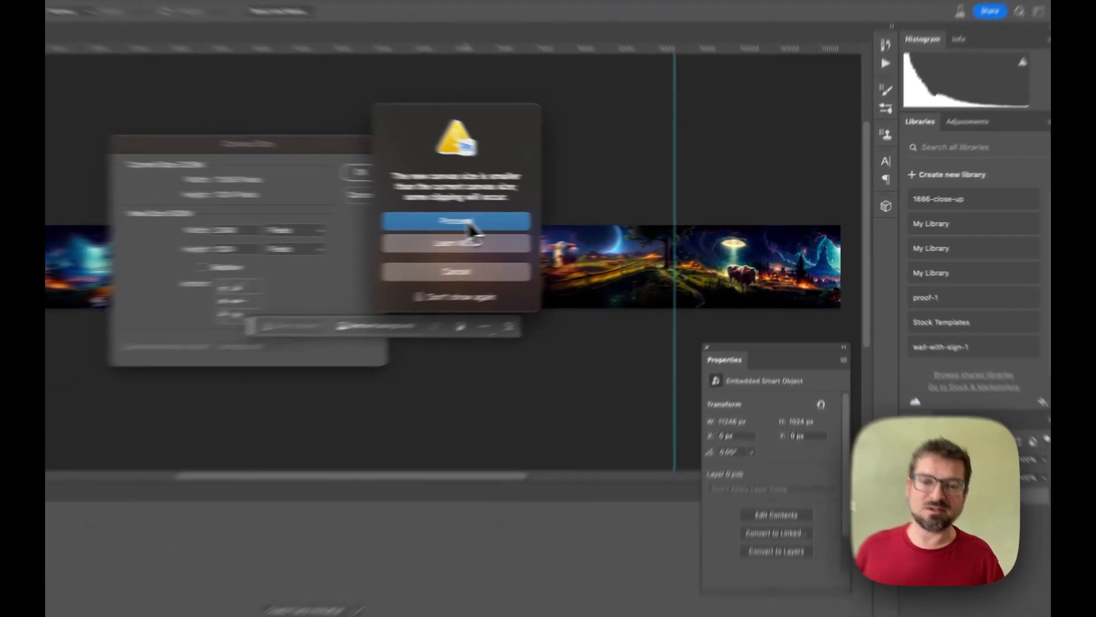
left_click(589, 224)
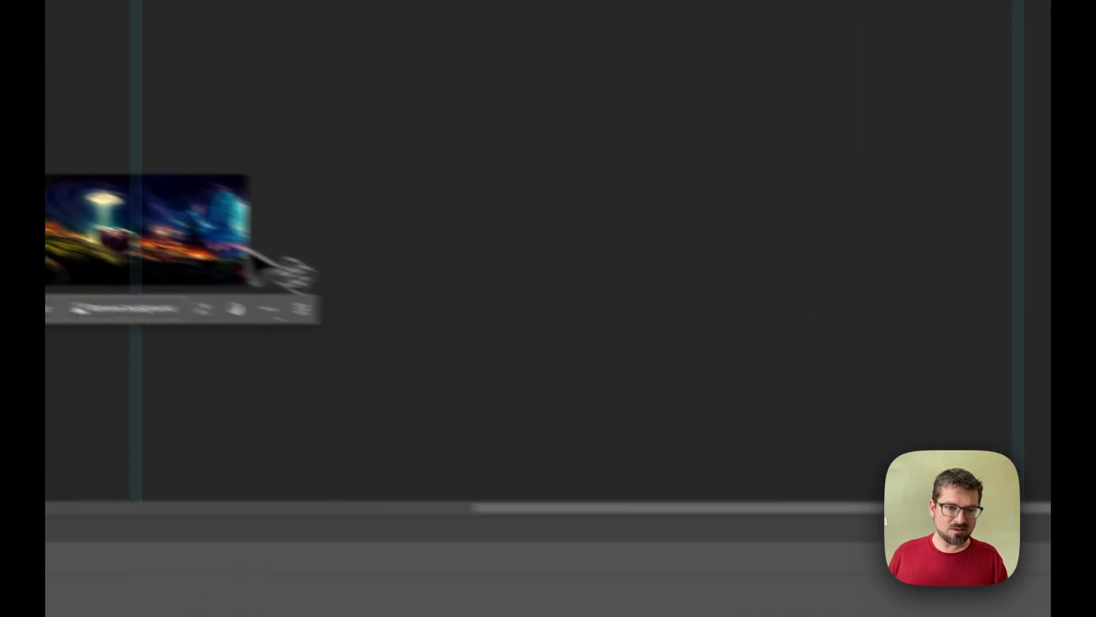
- Try sliding the panorama smart object sideways through the cropped canvas to preview the pan
mouse_move(333, 297)
left_mouse_down()
mouse_move(428, 311)
mouse_move(342, 313)
left_mouse_up()
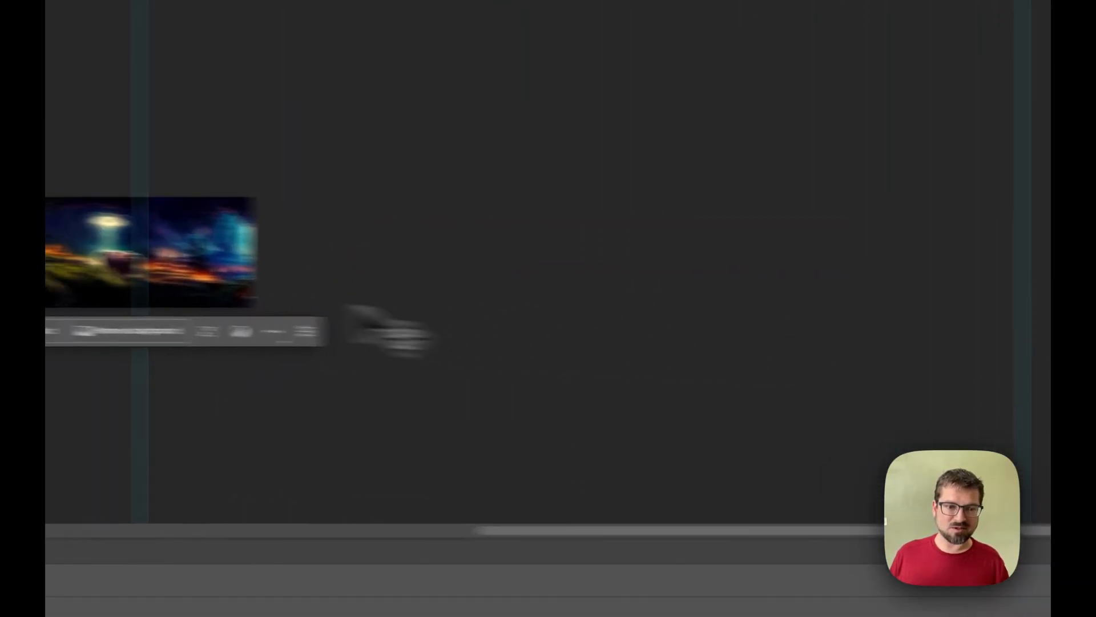
left_click_drag(543, 311, 353, 314)
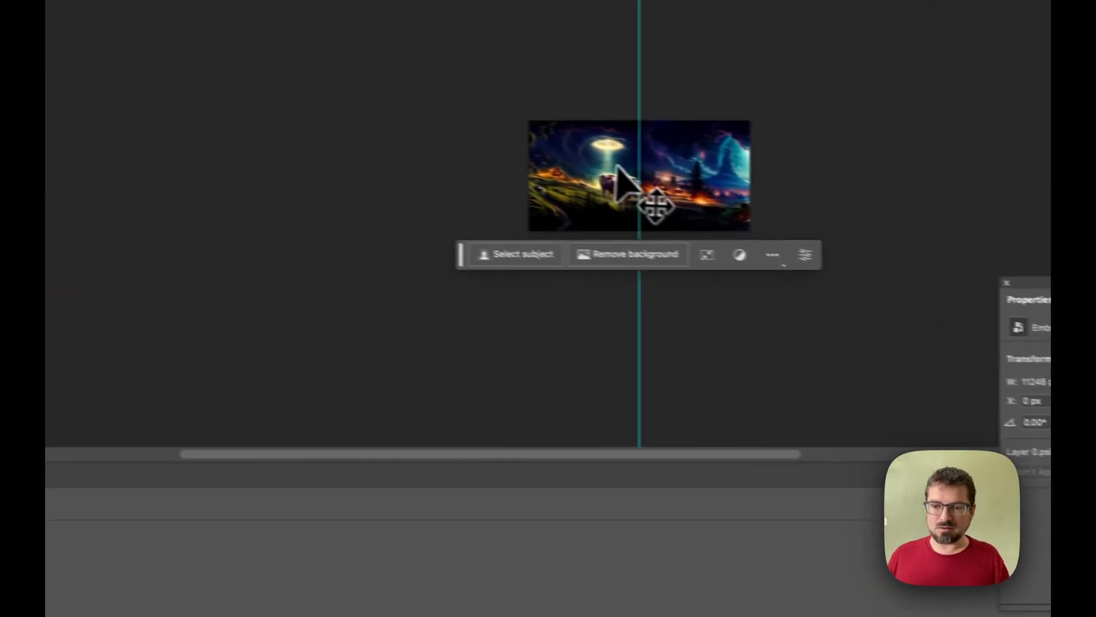
left_click_drag(618, 170, 562, 171)
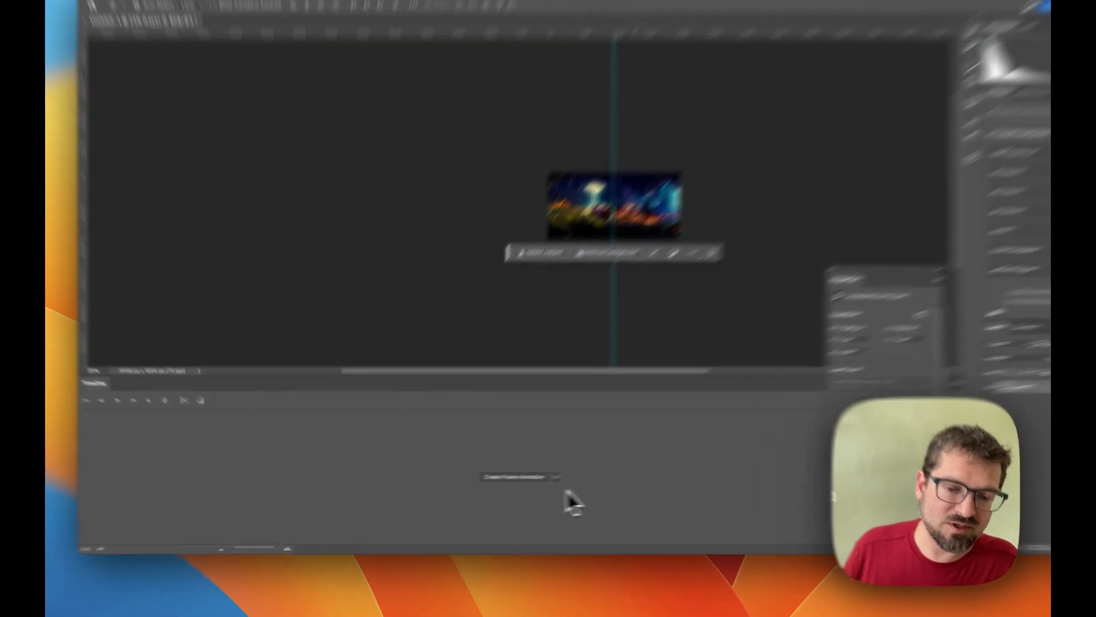
- Create a video timeline for the document and move the Properties panel clear of it
left_click(516, 483)
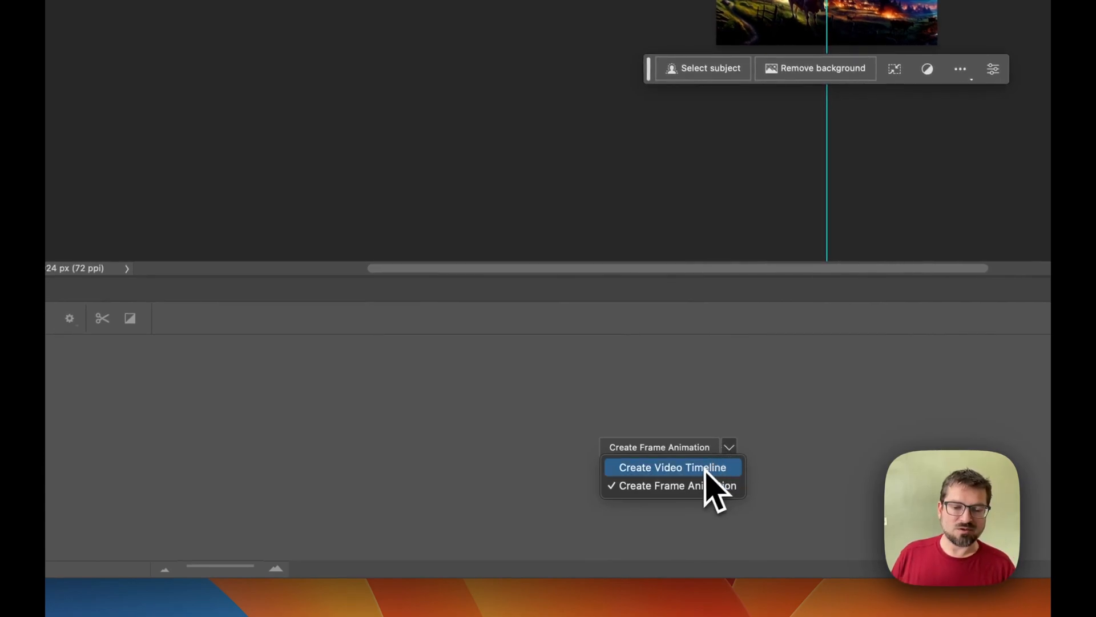
left_click(367, 426)
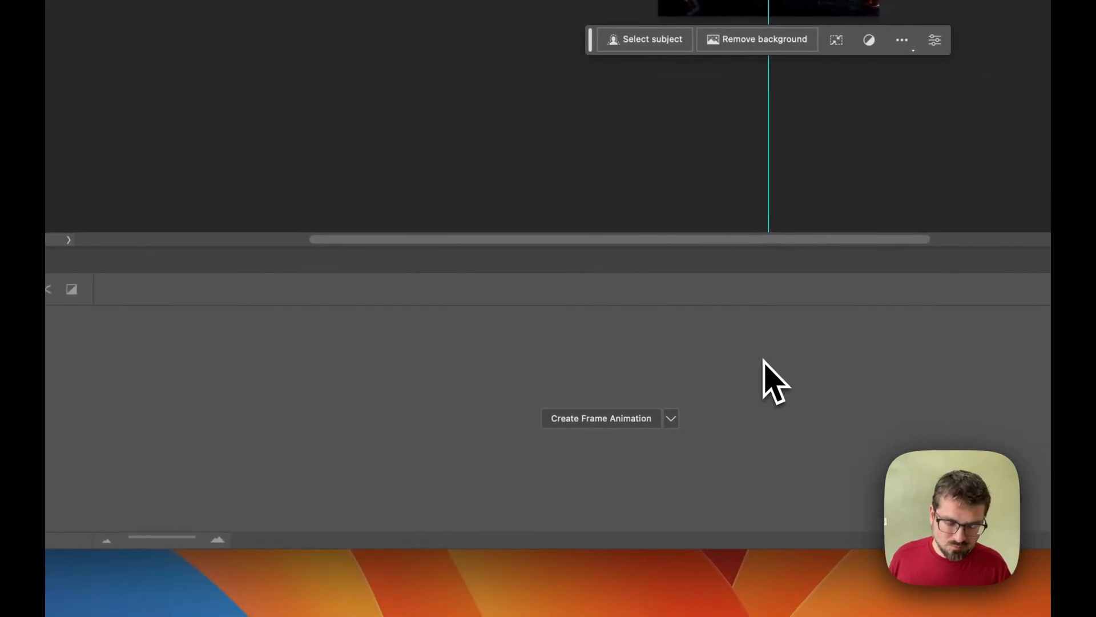
left_click(669, 420)
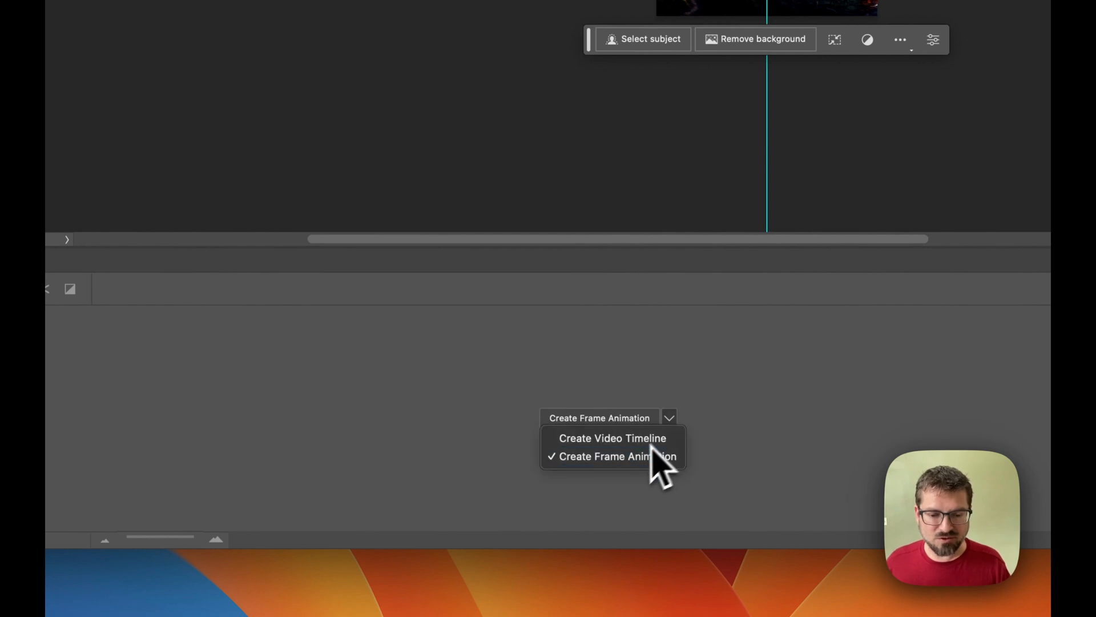
left_click(618, 443)
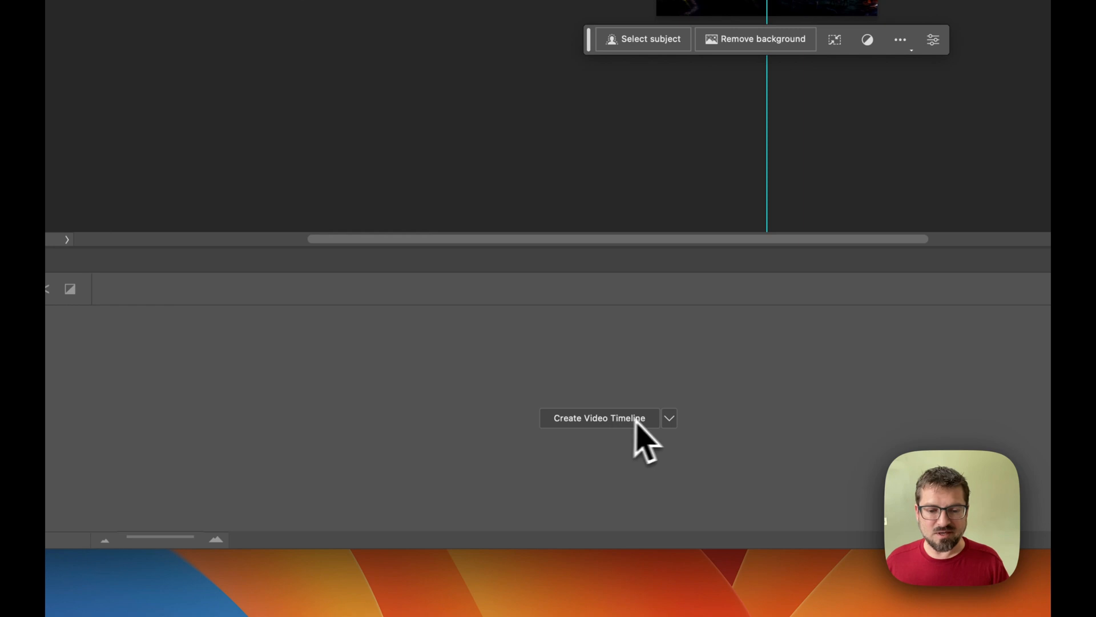
left_click(669, 420)
left_click(600, 423)
left_click(590, 424)
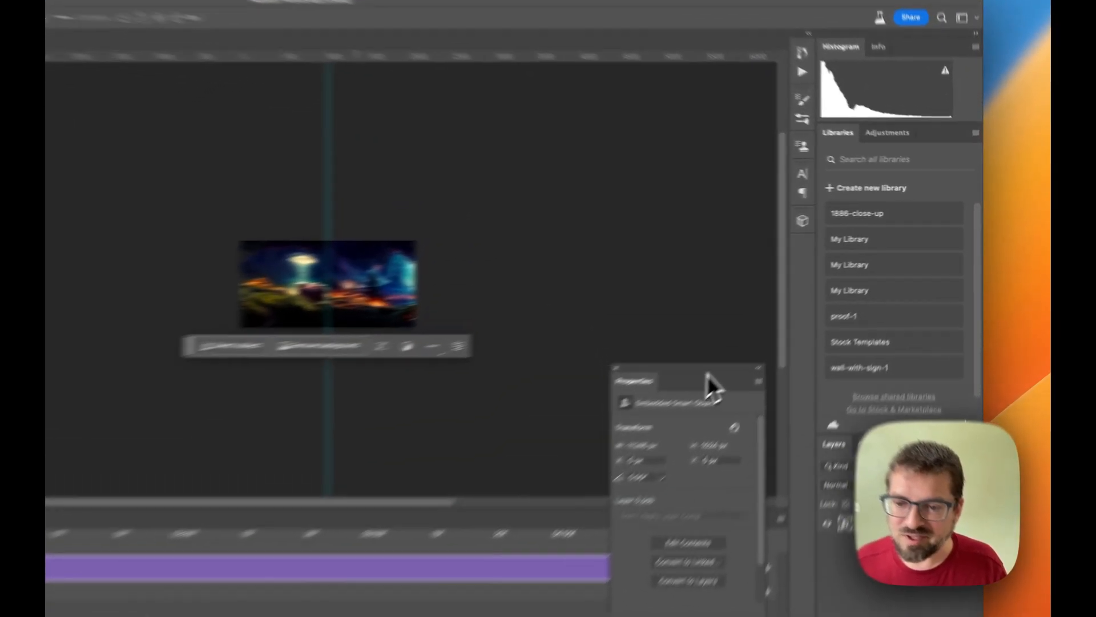
left_click_drag(716, 382, 693, 166)
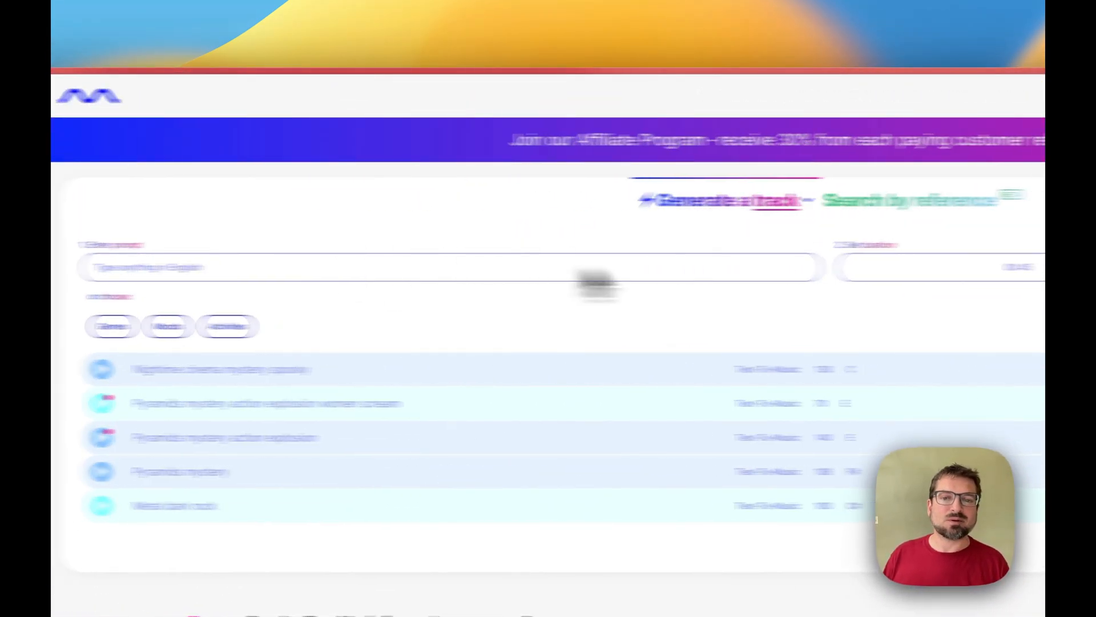
- Switch to the text-to-music website and generate tracks with a 00:30 duration for the prompt "spooky slow cinematic outdoor"
left_click(916, 264)
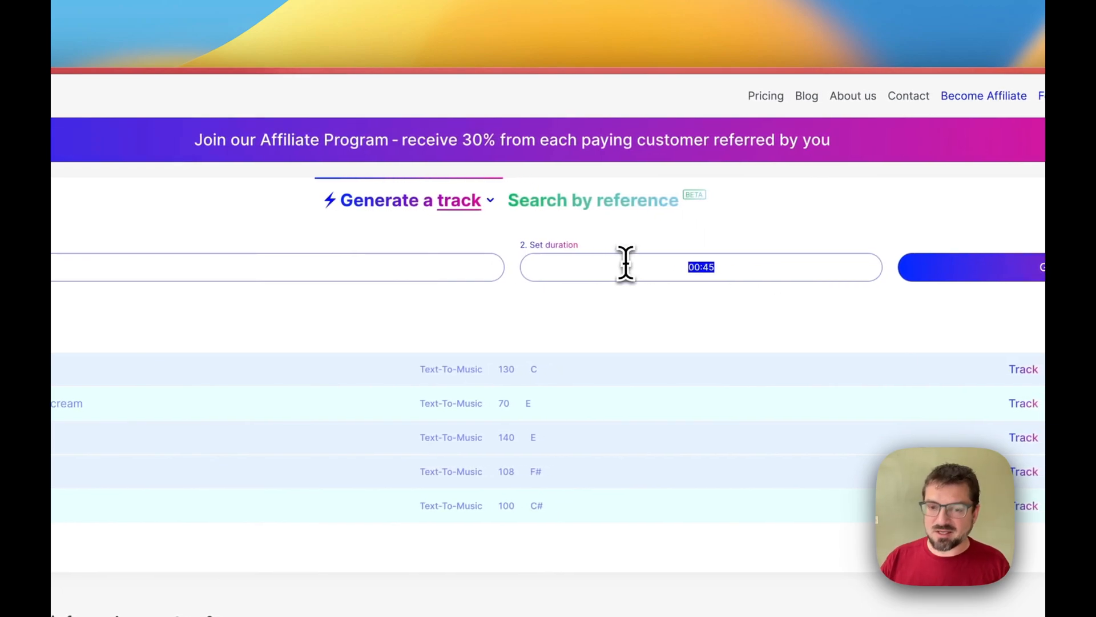
type("00:3")
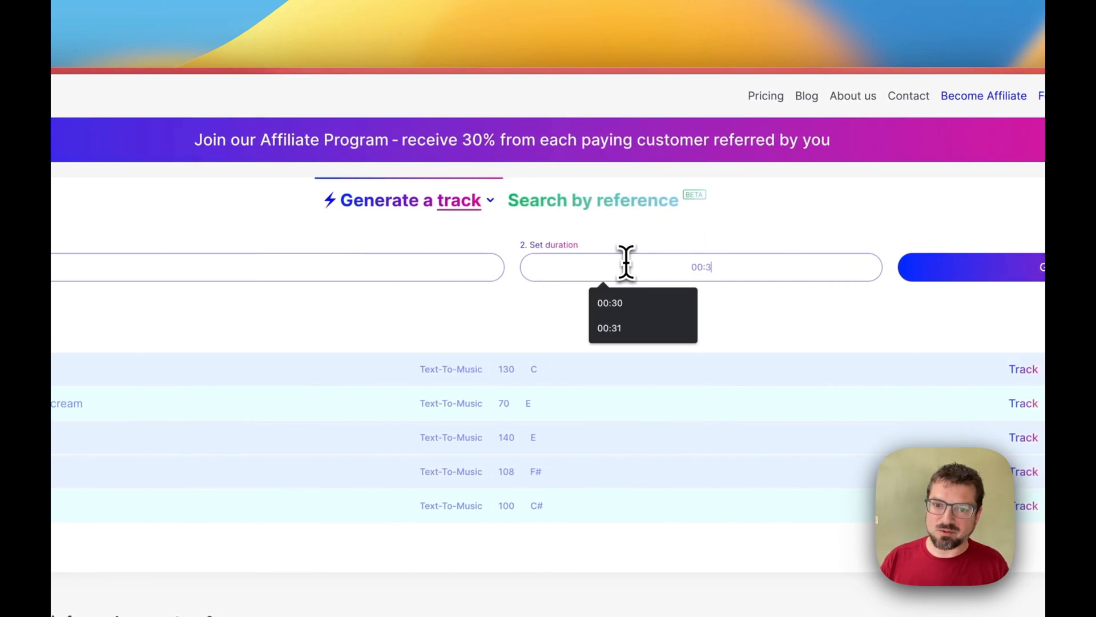
type("0")
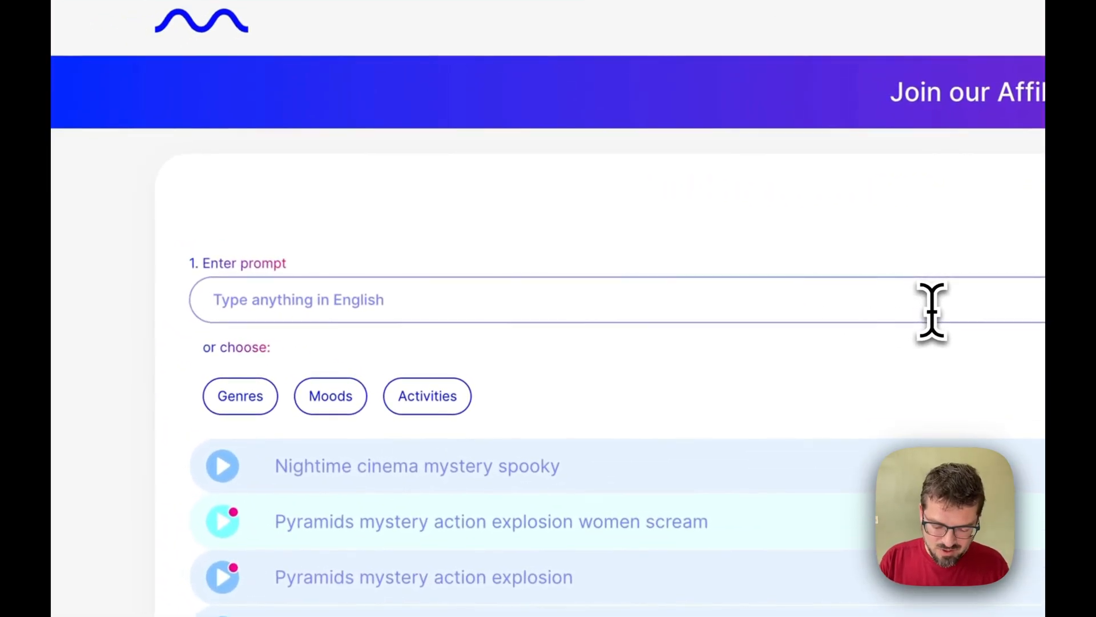
left_click(932, 311)
type("s")
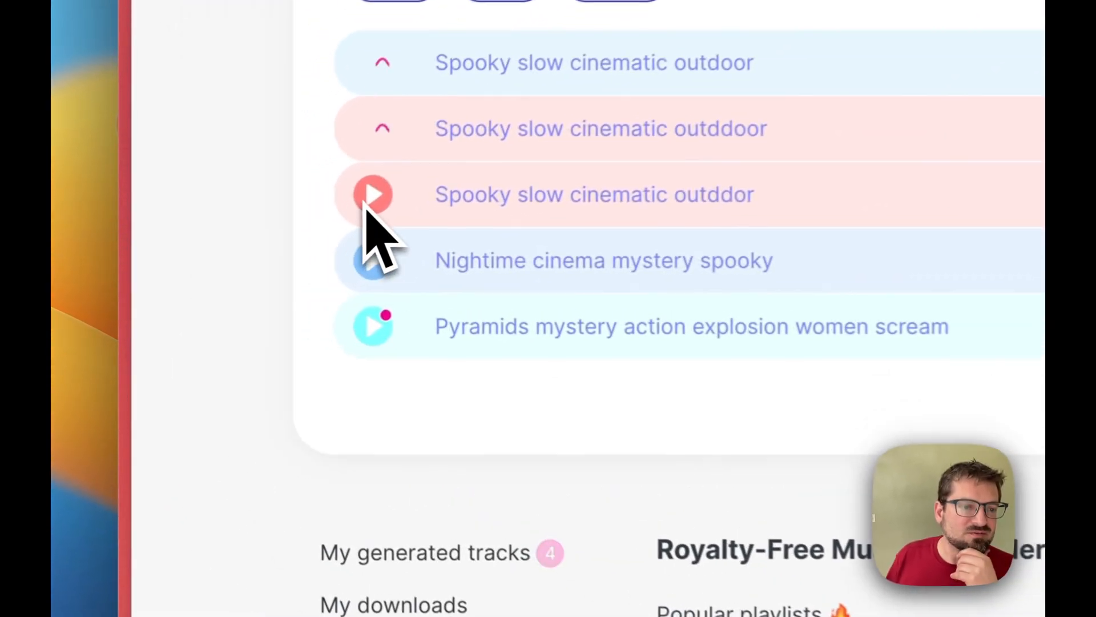
- Listen to the three newly generated spooky slow cinematic tracks one after another to compare them
left_click(373, 200)
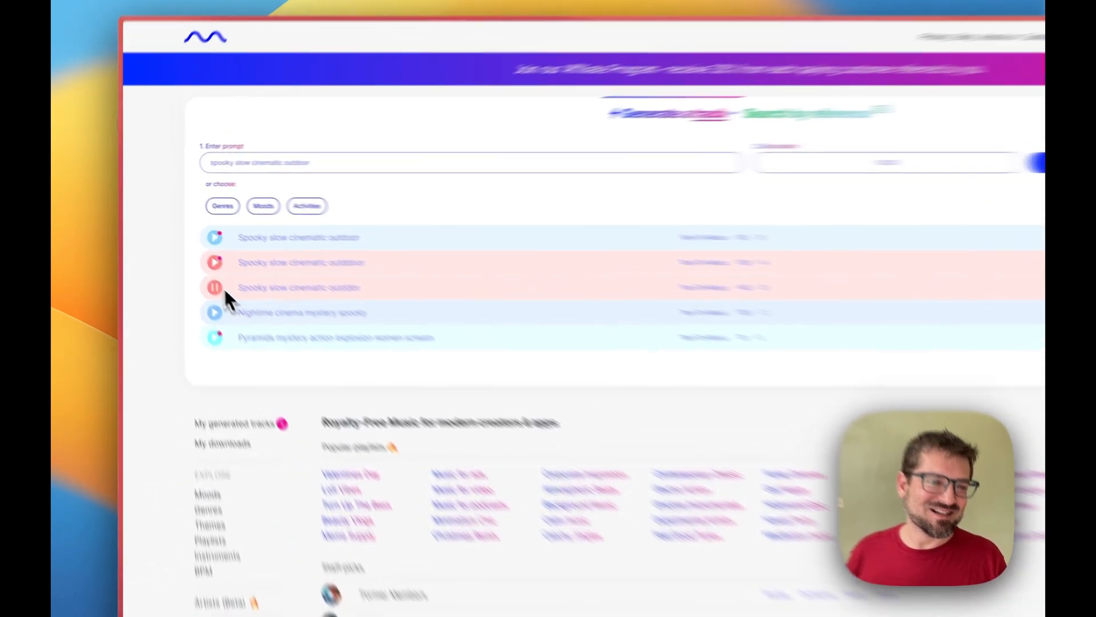
left_click(184, 252)
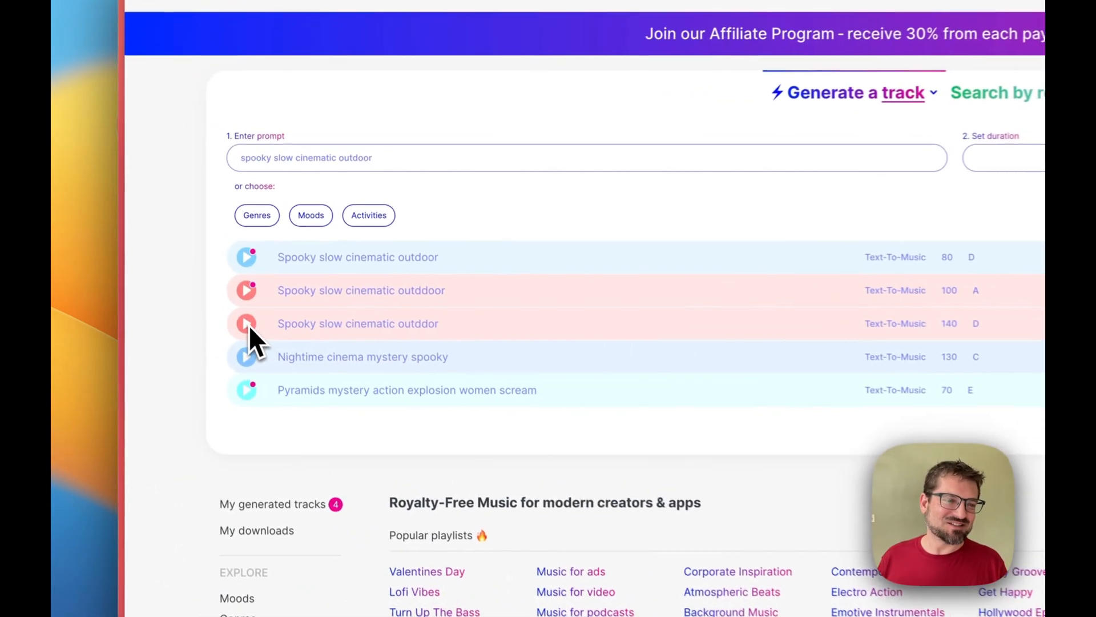
left_click(250, 293)
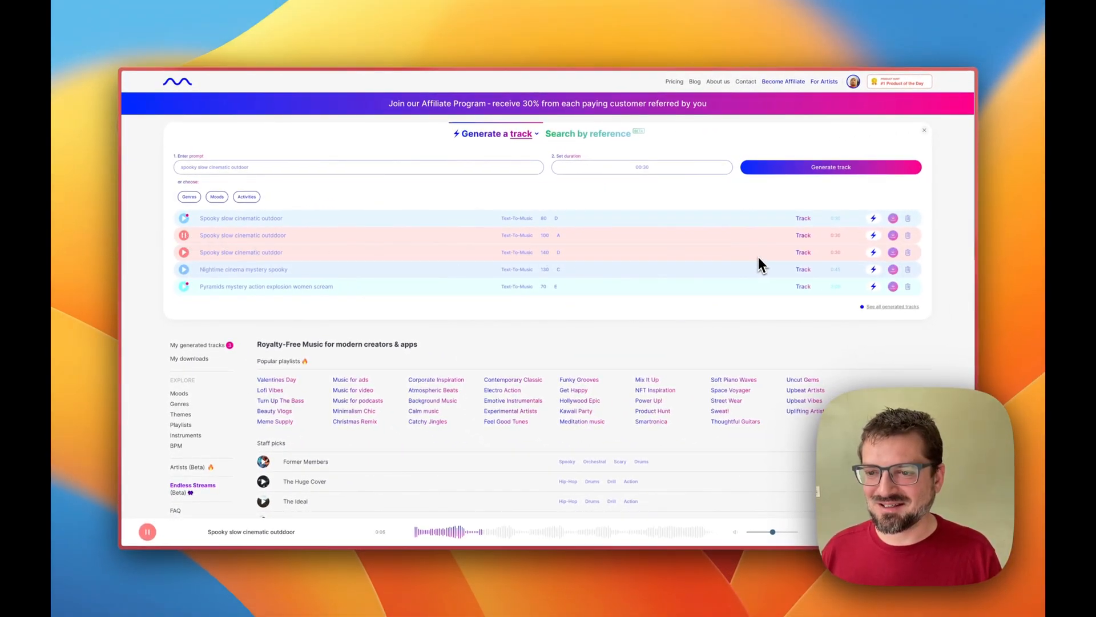
left_click(184, 218)
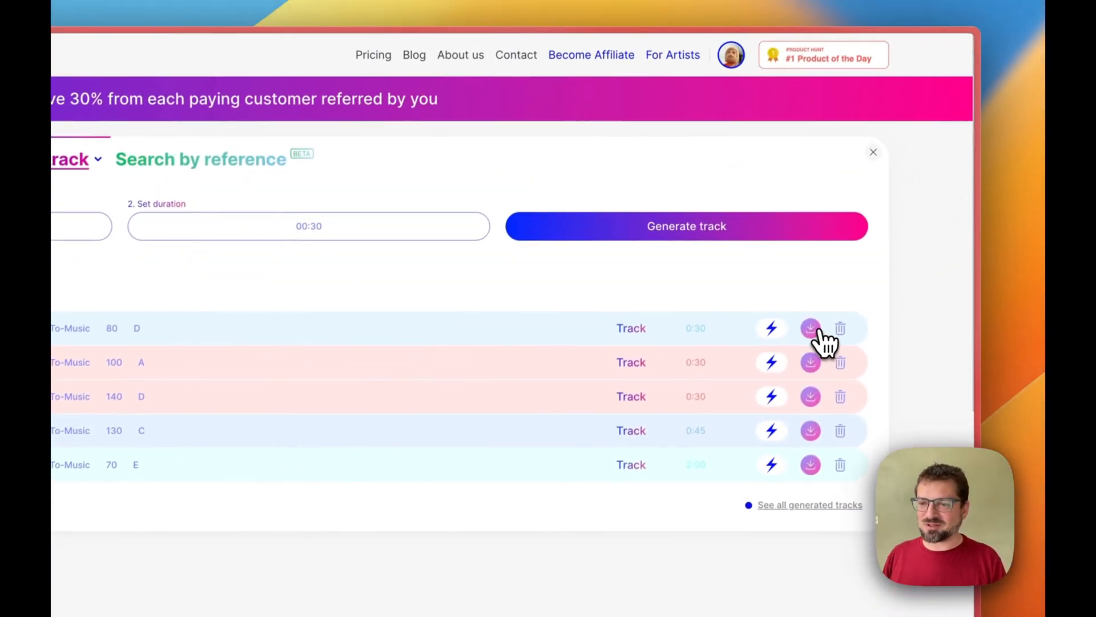
- Download the generated "Spooky slow cinematic outdoor" track
left_click(1016, 249)
left_click(807, 335)
left_click(807, 335)
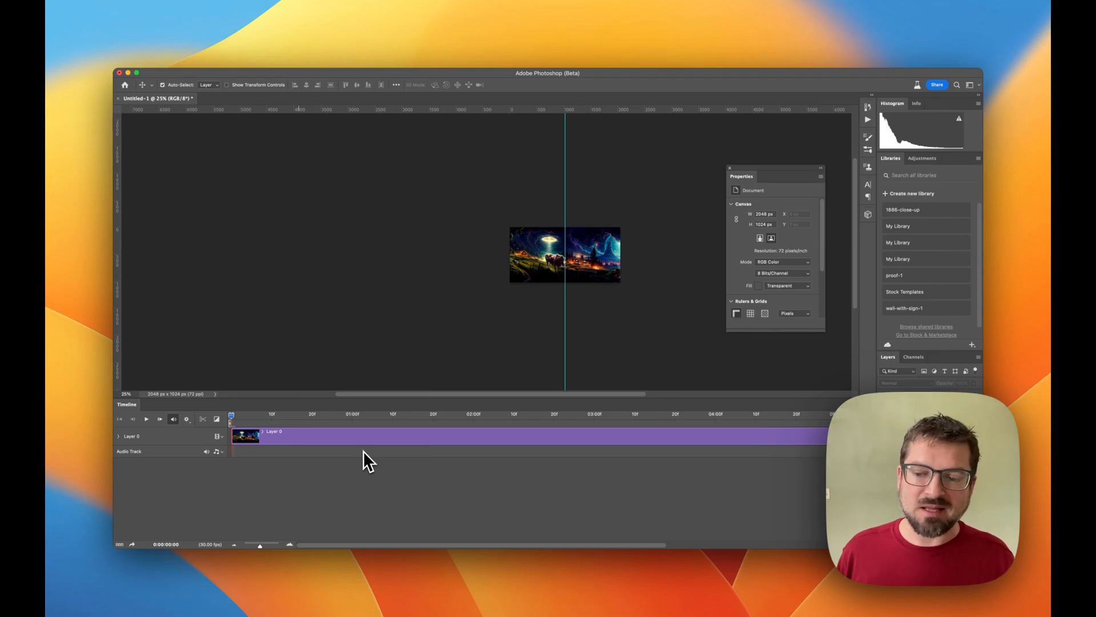
- Switch to Photoshop, add the "spooky slow cinematic outddoor" file to the audio track, and extend the Layer 0 clip to end at 30:00
left_click(219, 452)
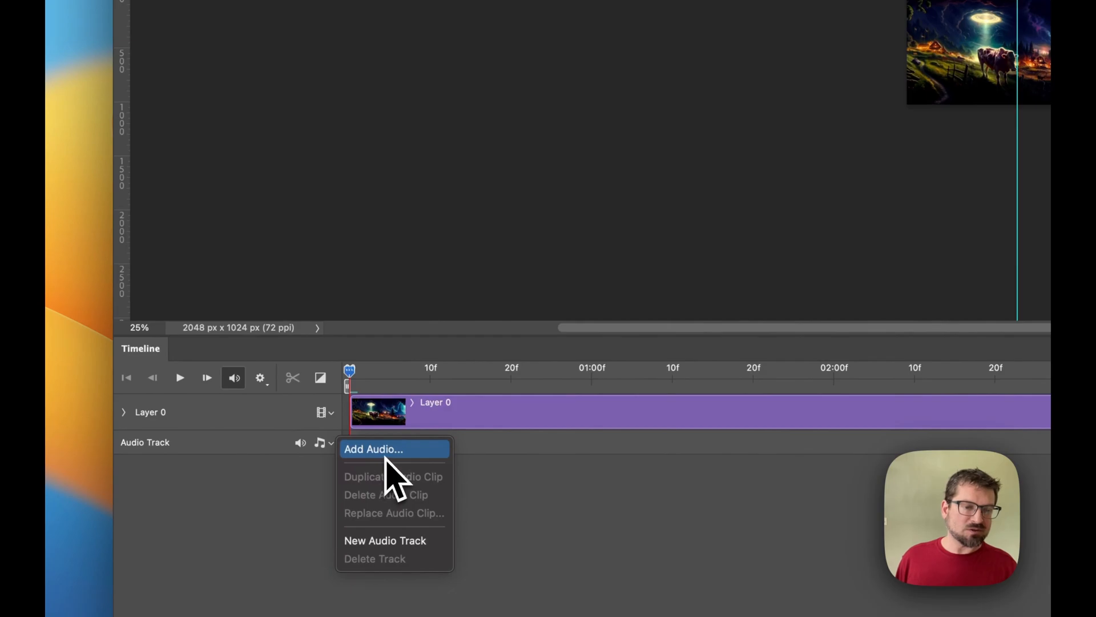
left_click(387, 457)
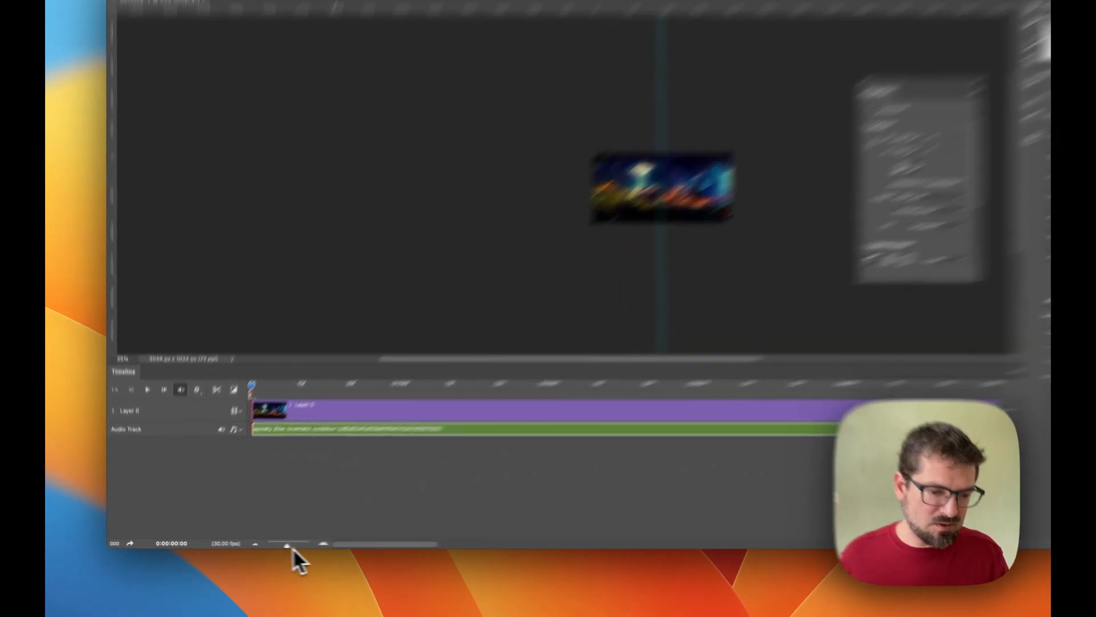
left_click_drag(260, 546, 265, 546)
mouse_move(378, 543)
left_mouse_down()
mouse_move(394, 543)
mouse_move(360, 549)
left_mouse_up()
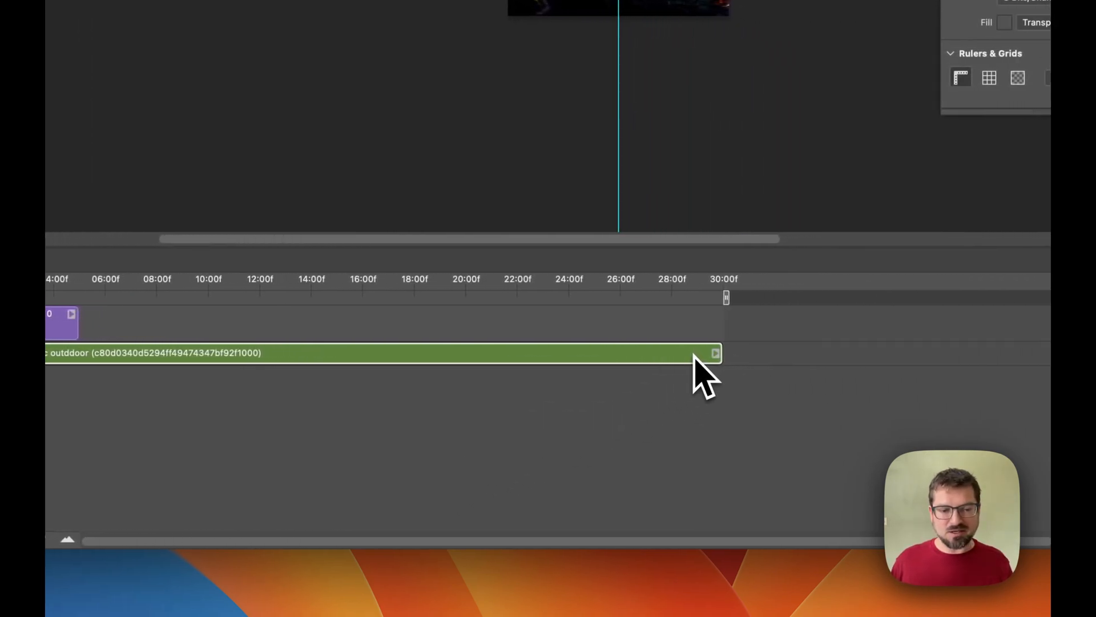
left_click_drag(345, 329, 998, 328)
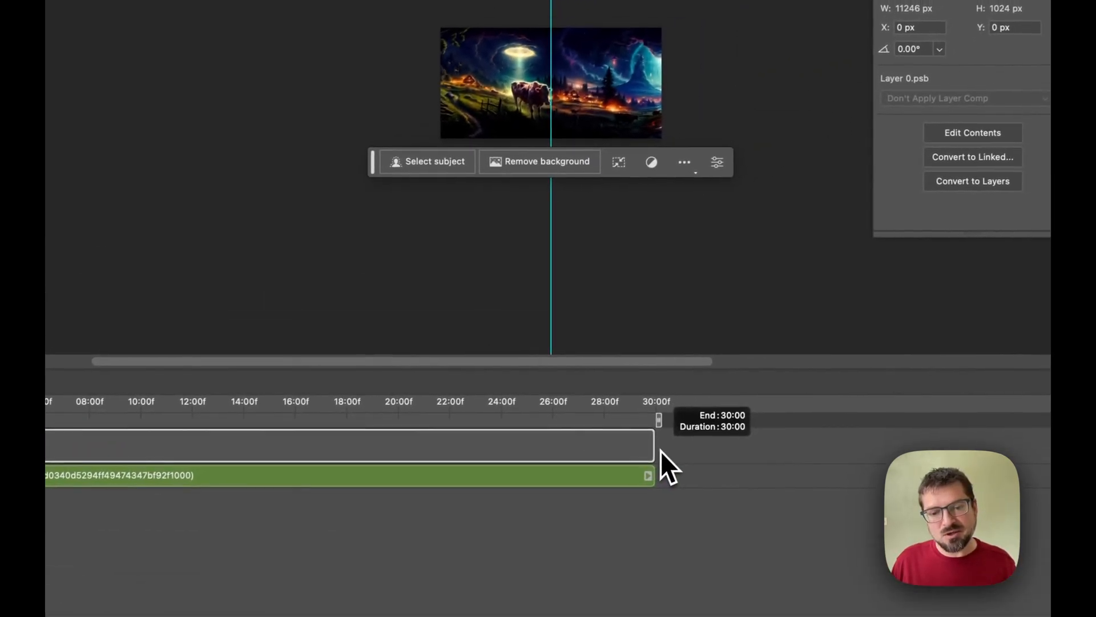
left_click_drag(660, 451, 657, 463)
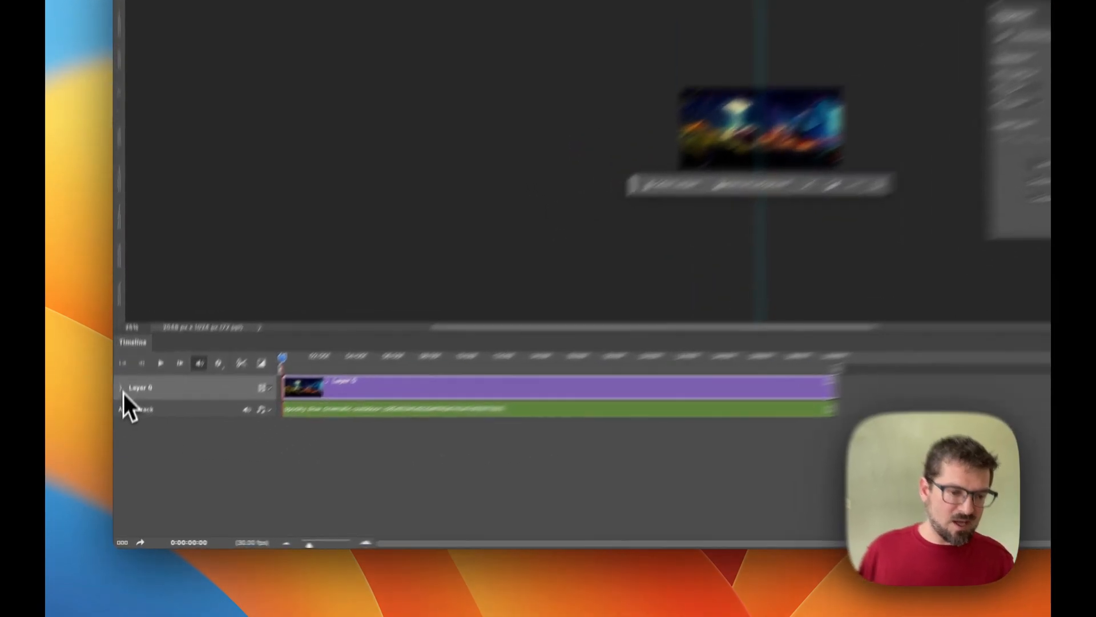
- Expand the Layer 0 track's properties and apply a Pan motion to its clip with Resize to Fill Canvas enabled
left_click(118, 436)
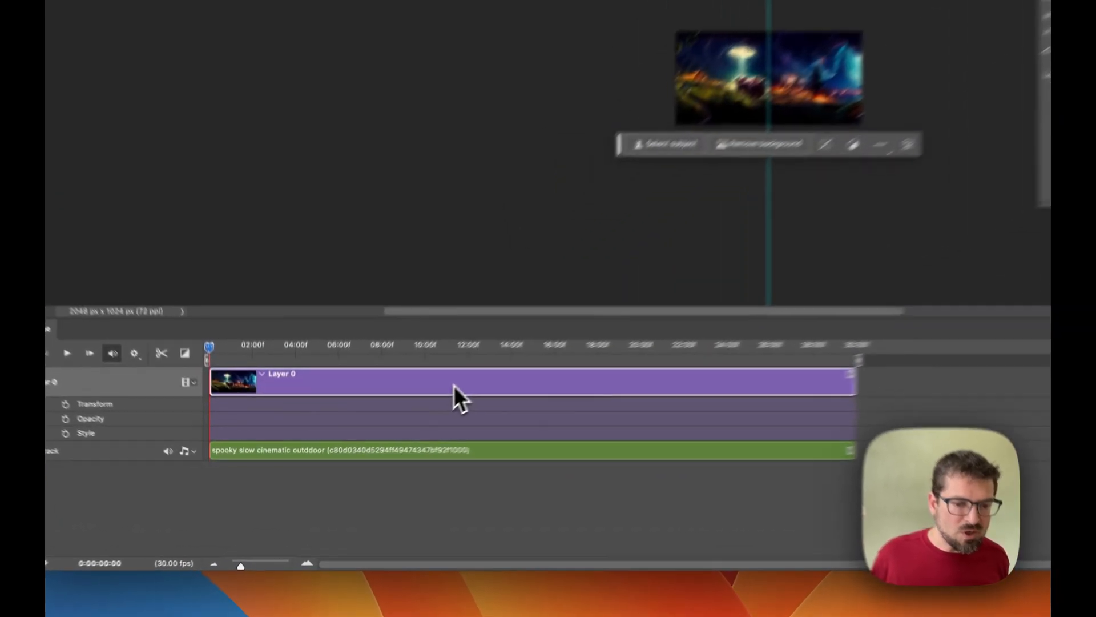
right_click(377, 438)
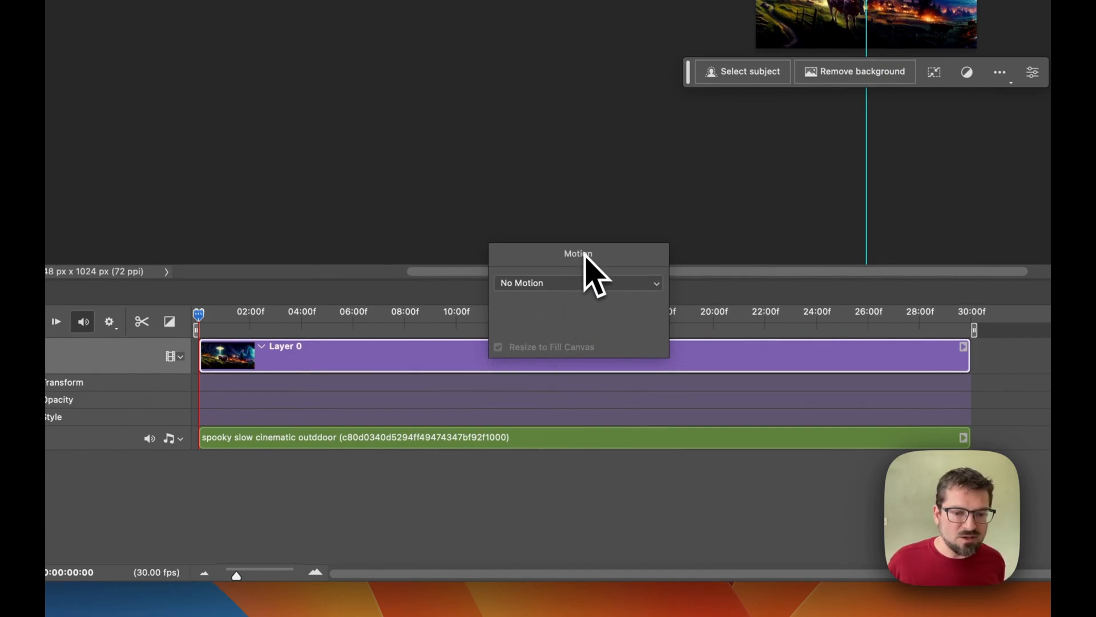
left_click(577, 284)
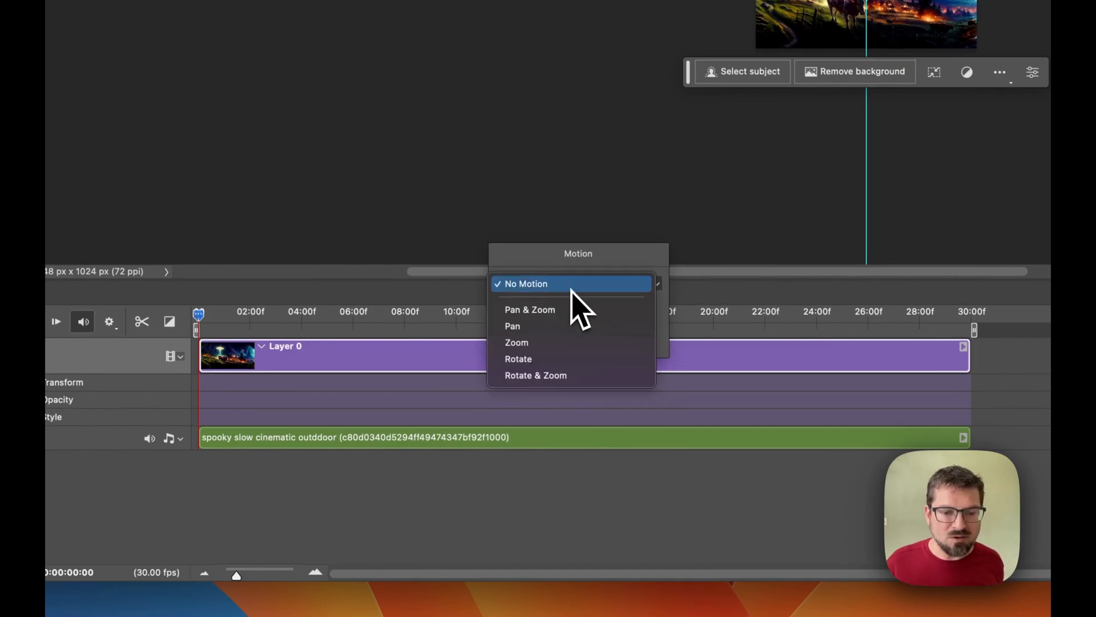
left_click(548, 327)
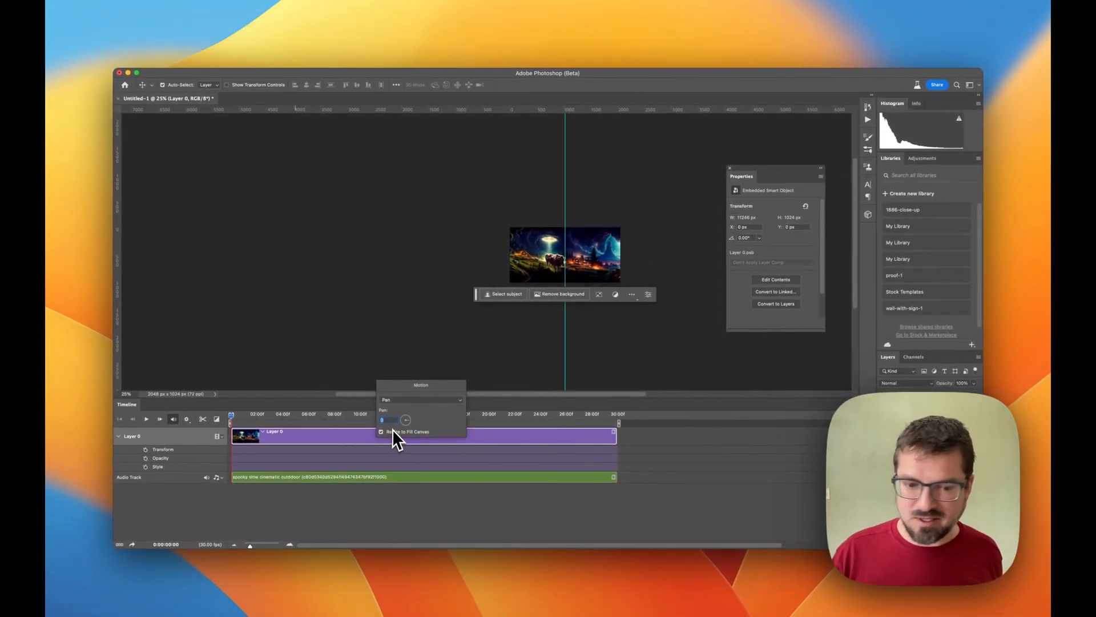
key("Return")
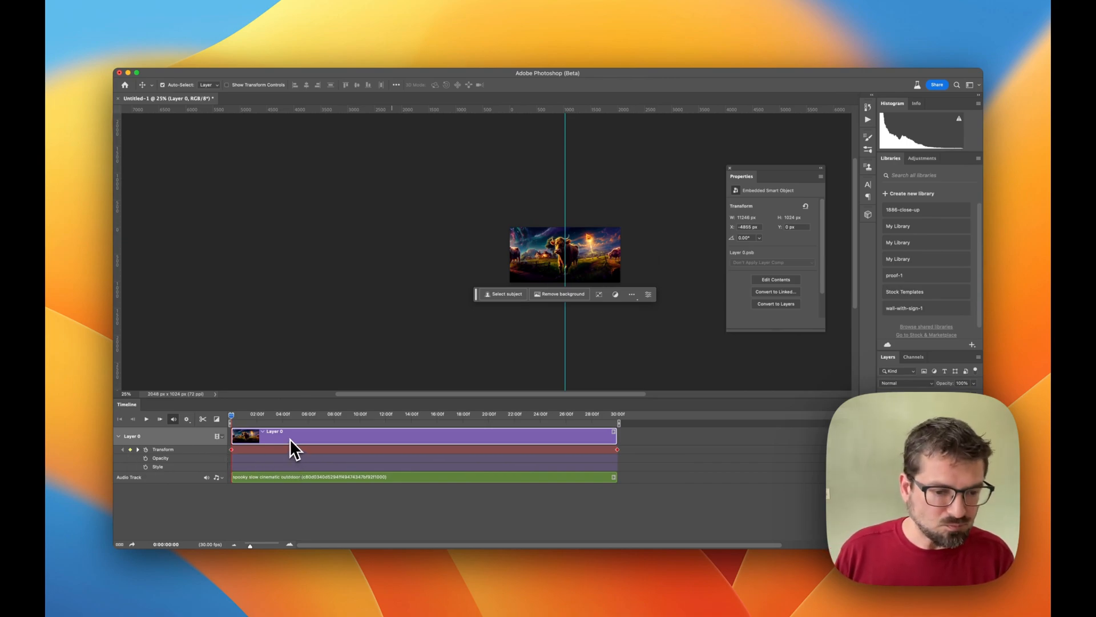
- At the start of the timeline, reposition the panorama so its left edge aligns with the canvas at X 0 px
scroll(496, 270, "right", 2)
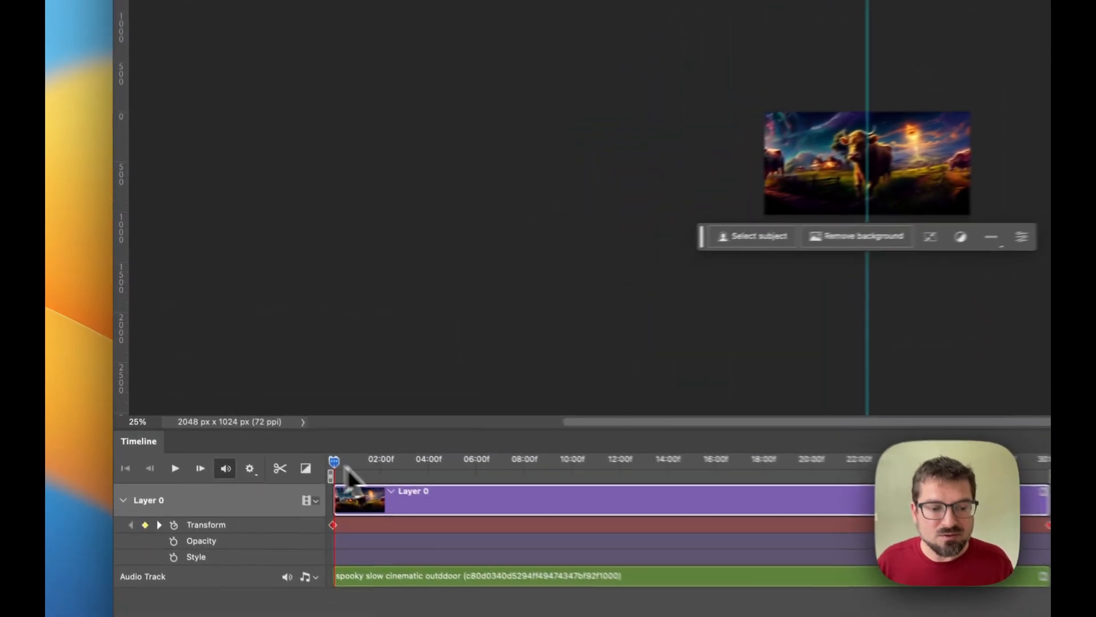
left_click_drag(336, 463, 300, 465)
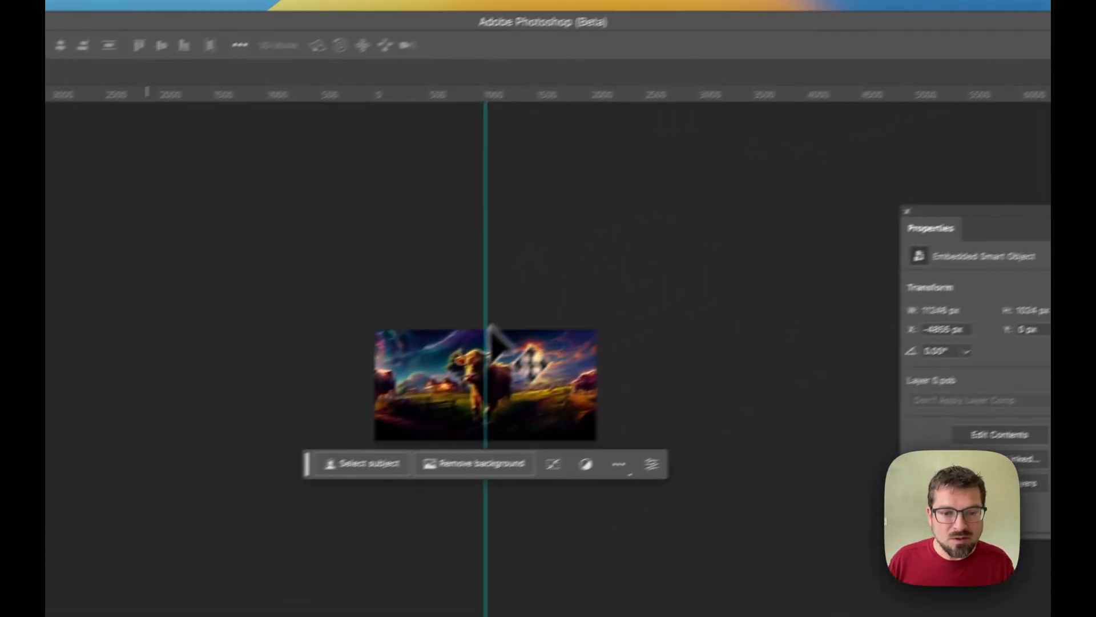
left_click_drag(397, 434, 678, 440)
left_click_drag(406, 420, 588, 435)
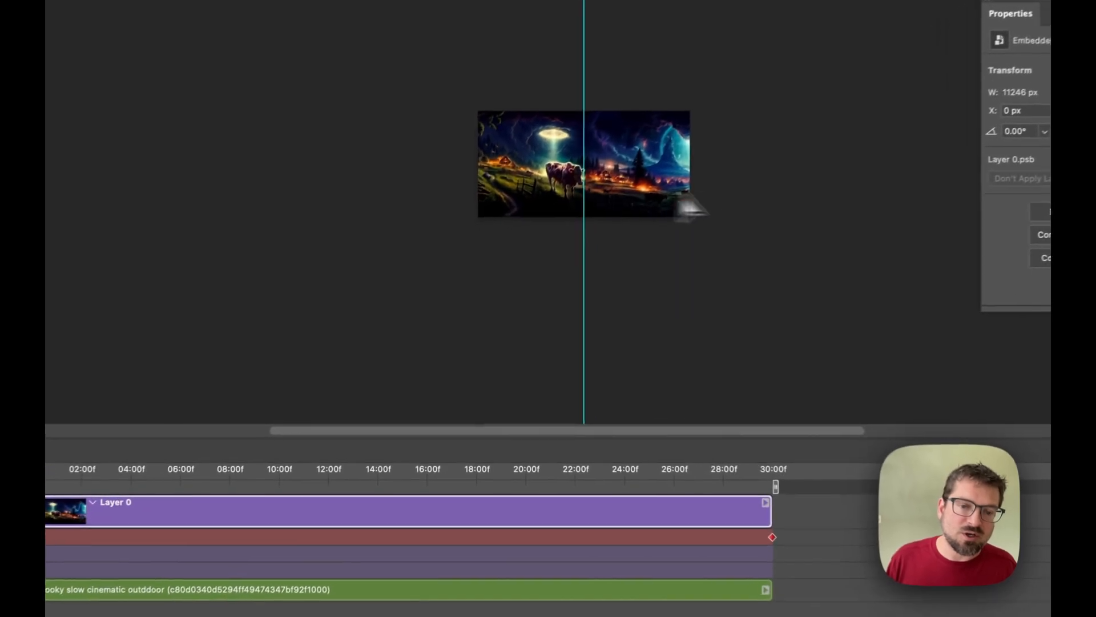
left_click_drag(685, 200, 545, 193)
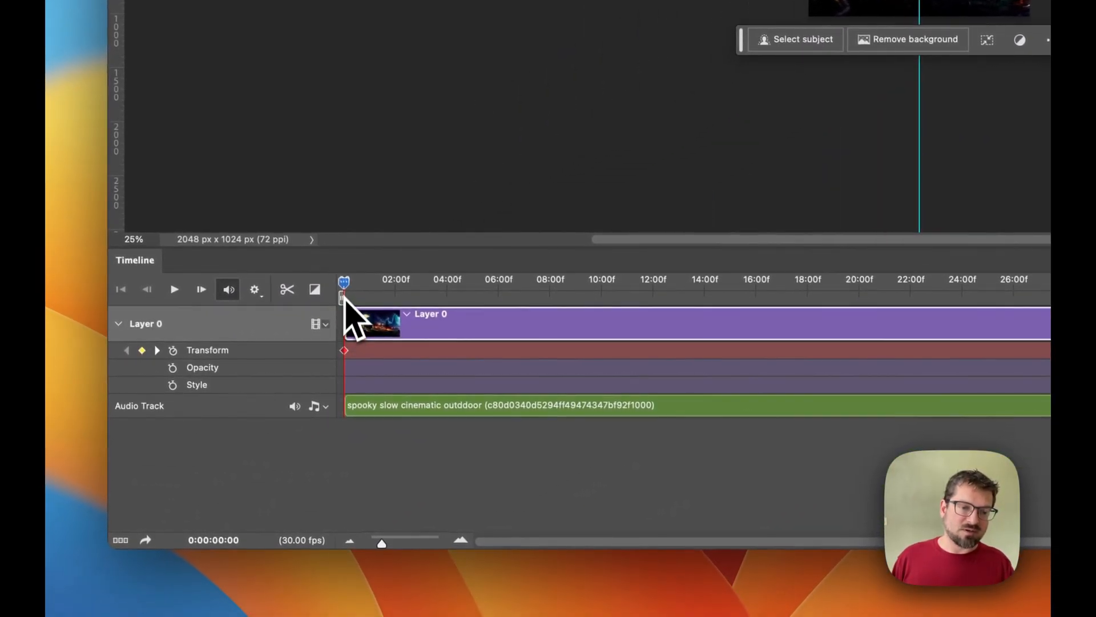
- At the 30:00 end keyframe, shift the panorama leftward until the canvas shows the same UFO-and-cow view as the first frame
left_click_drag(344, 285, 930, 293)
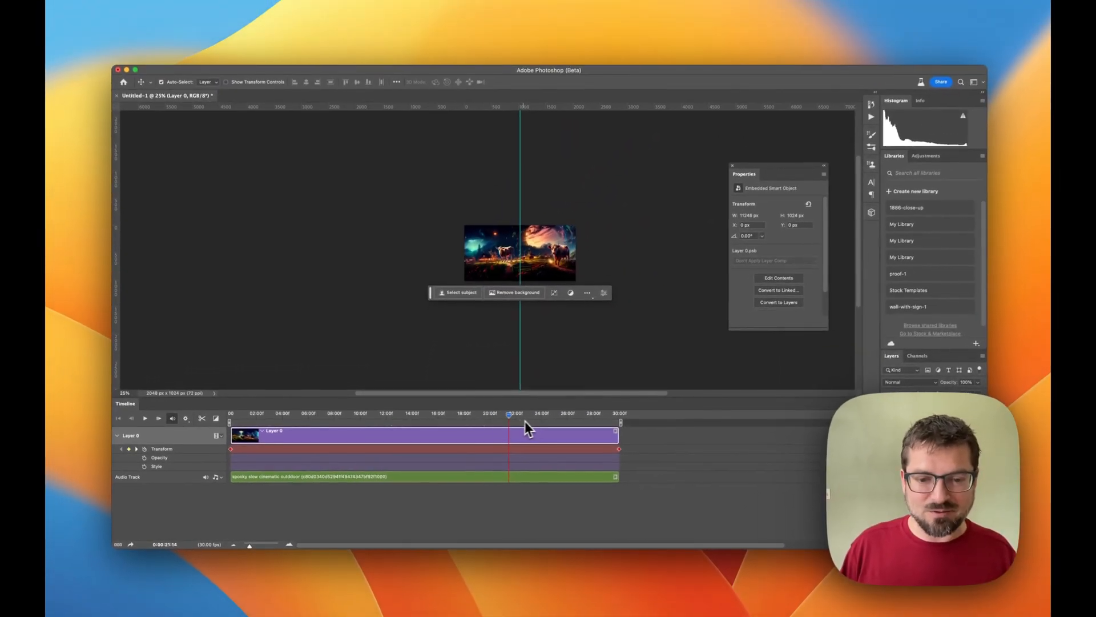
left_click_drag(525, 421, 622, 420)
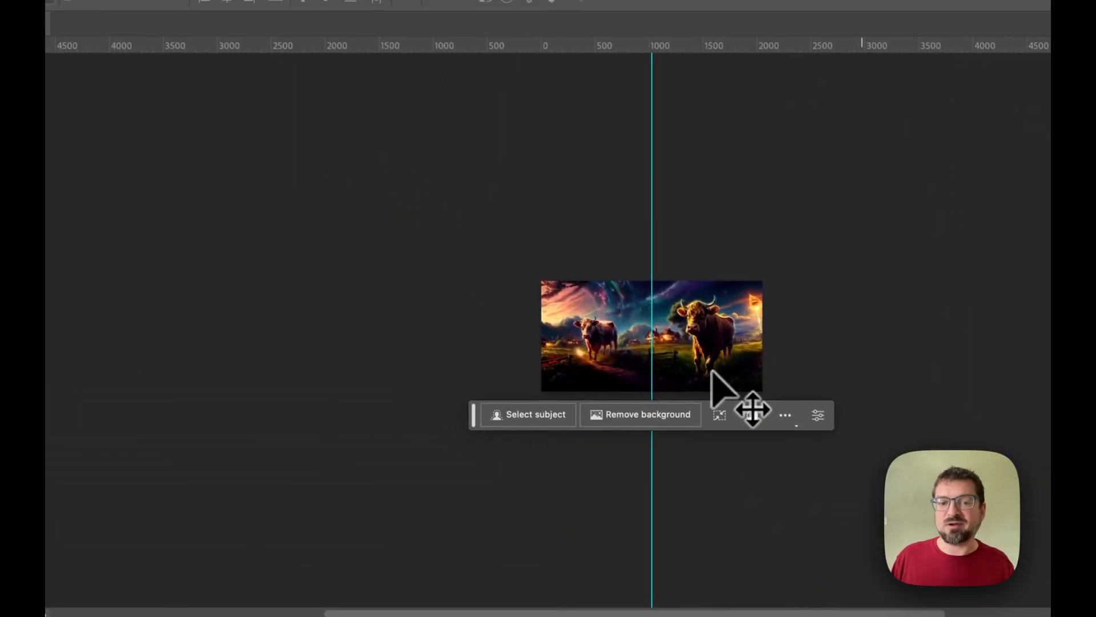
left_click_drag(722, 374, 314, 369)
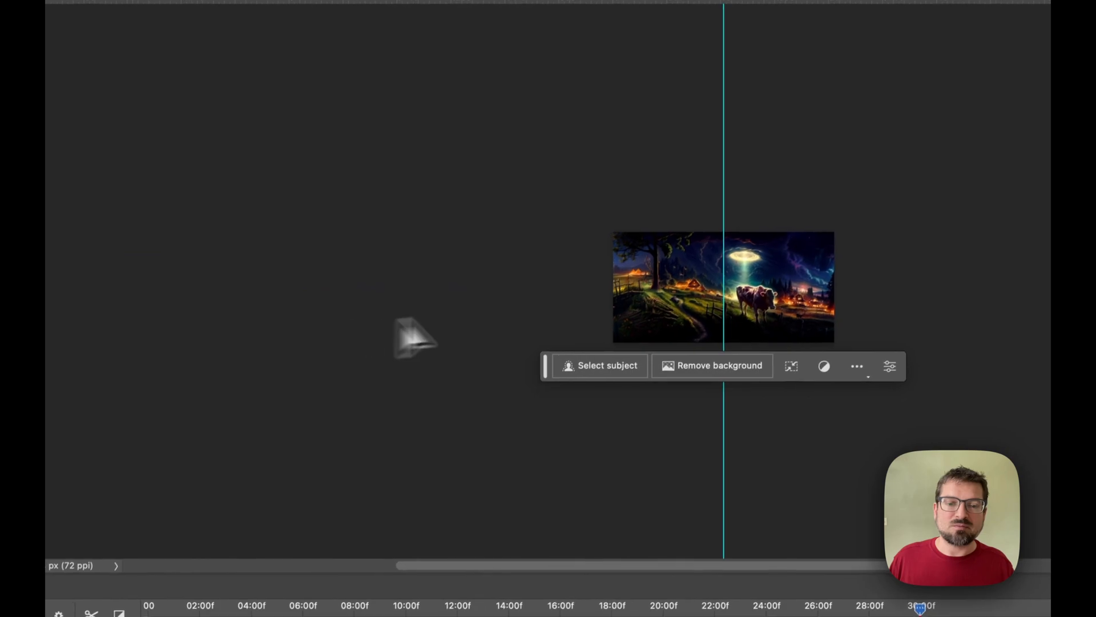
left_click_drag(673, 350, 419, 347)
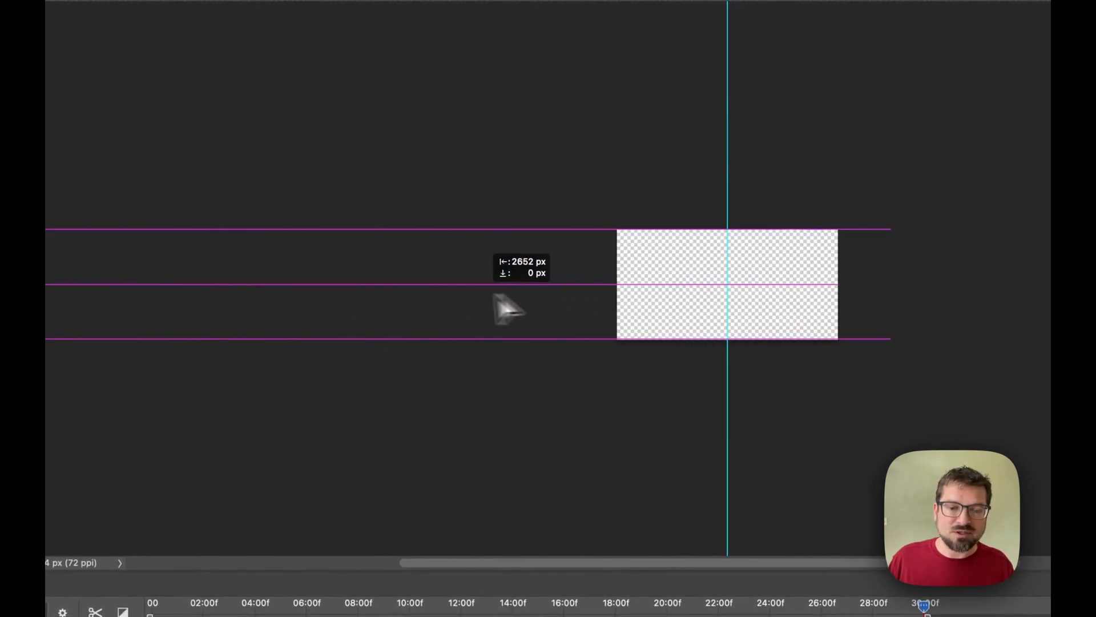
left_click_drag(496, 296, 714, 296)
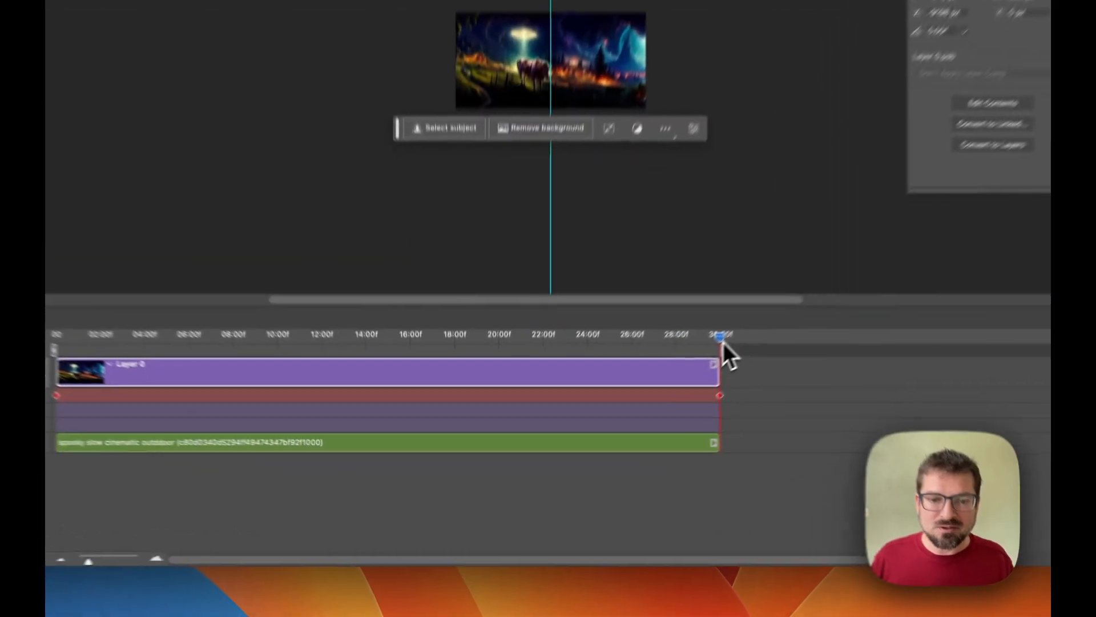
- Scrub through the timeline to check the panning animation and return the playhead to the start
left_click_drag(617, 414, 499, 415)
left_click_drag(343, 328, 217, 415)
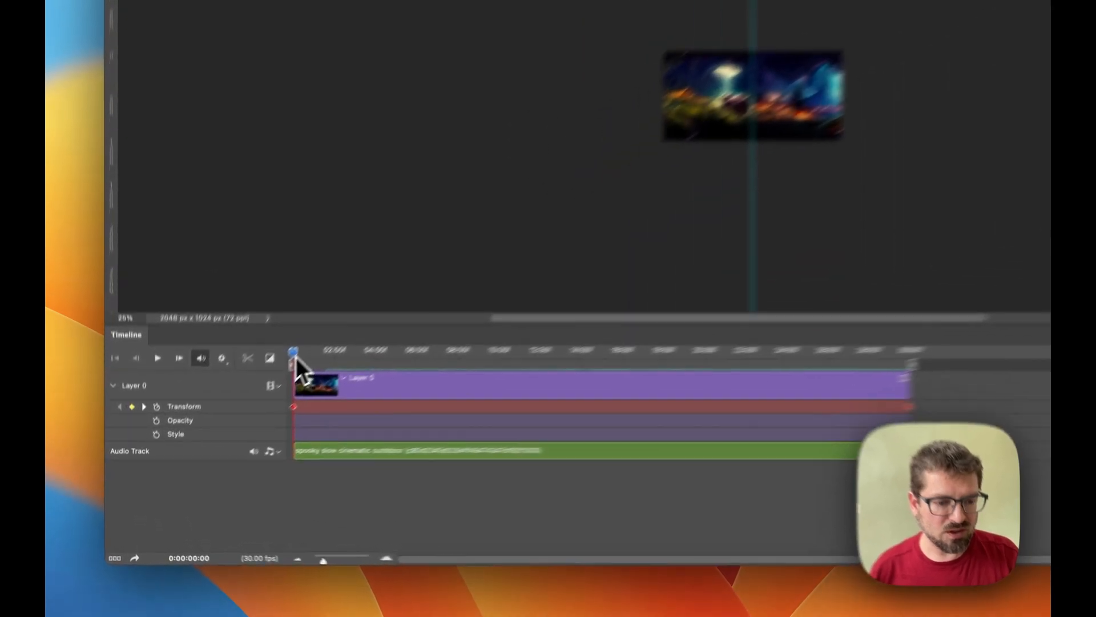
left_click_drag(232, 420, 274, 418)
left_click_drag(422, 326, 217, 341)
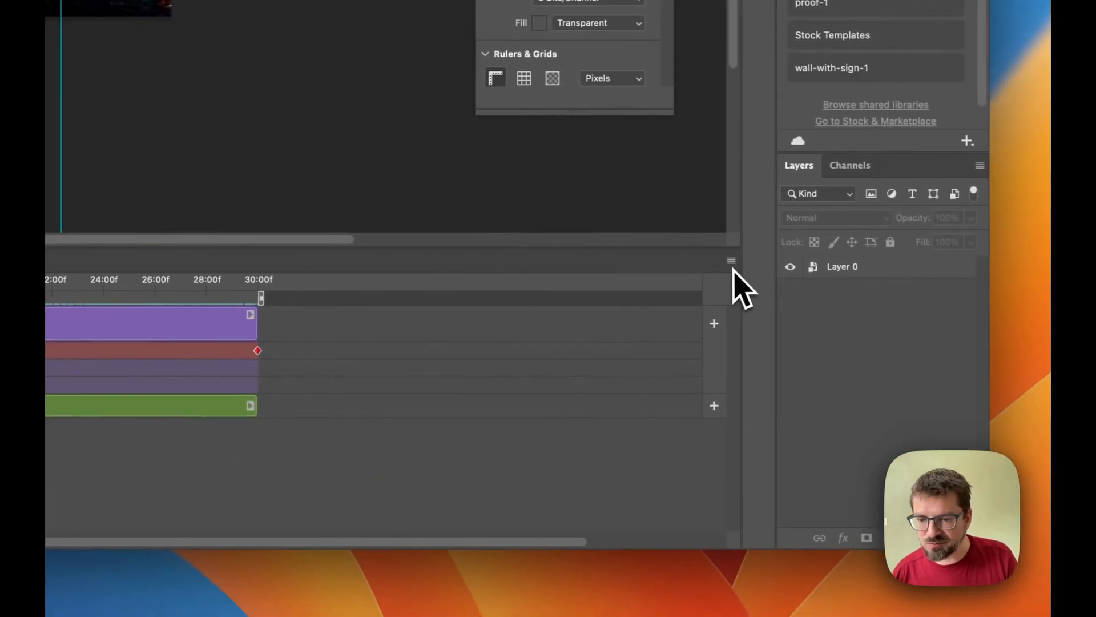
- Render all frames as the H.264 video cow-pan-1.mp4 with the size set to Document Size, 2048 x 1024, at 60 fps
left_click(725, 260)
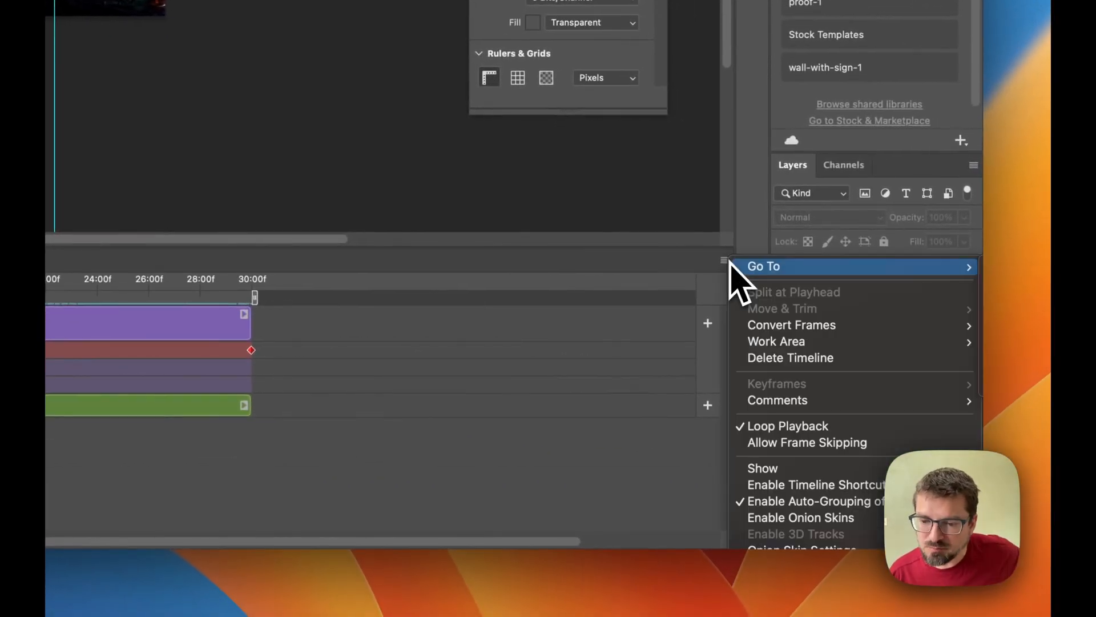
left_click(827, 613)
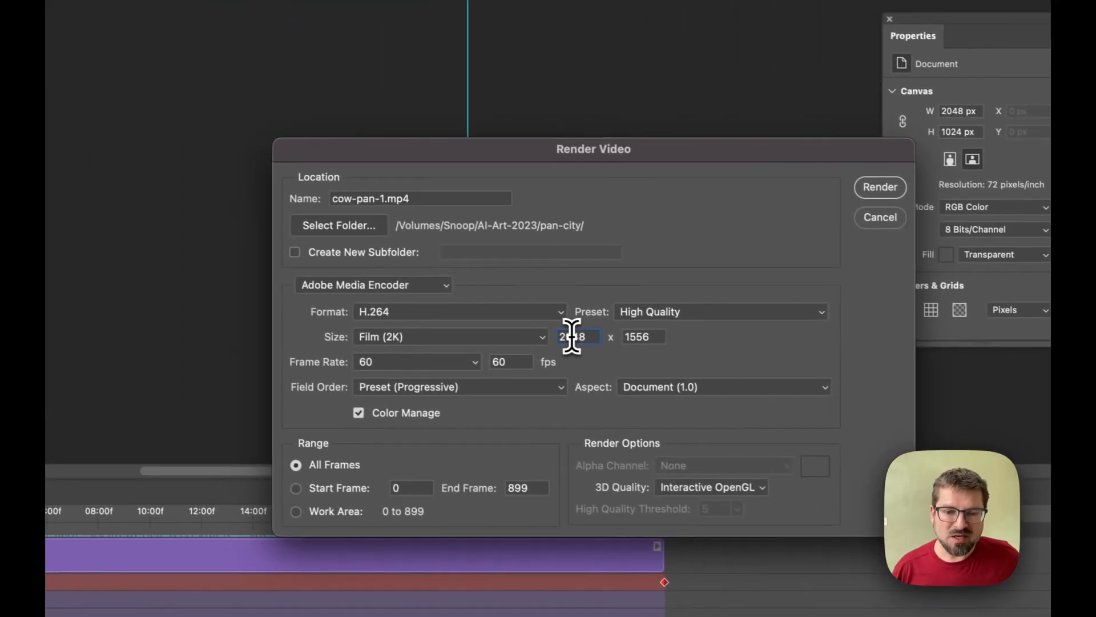
double_click(503, 311)
left_click(518, 342)
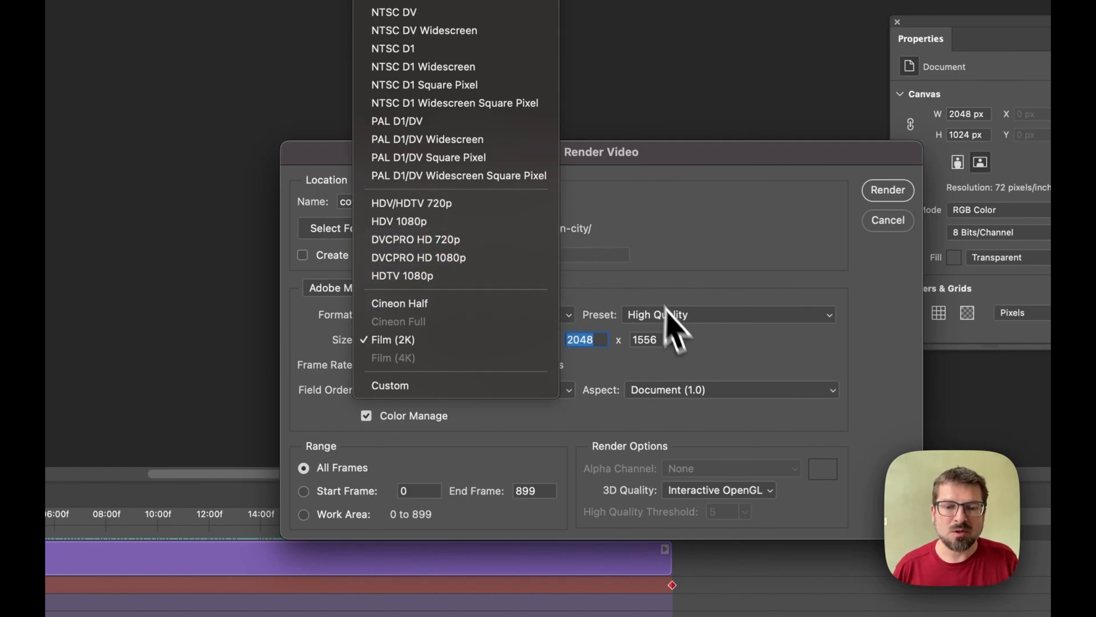
left_click(626, 359)
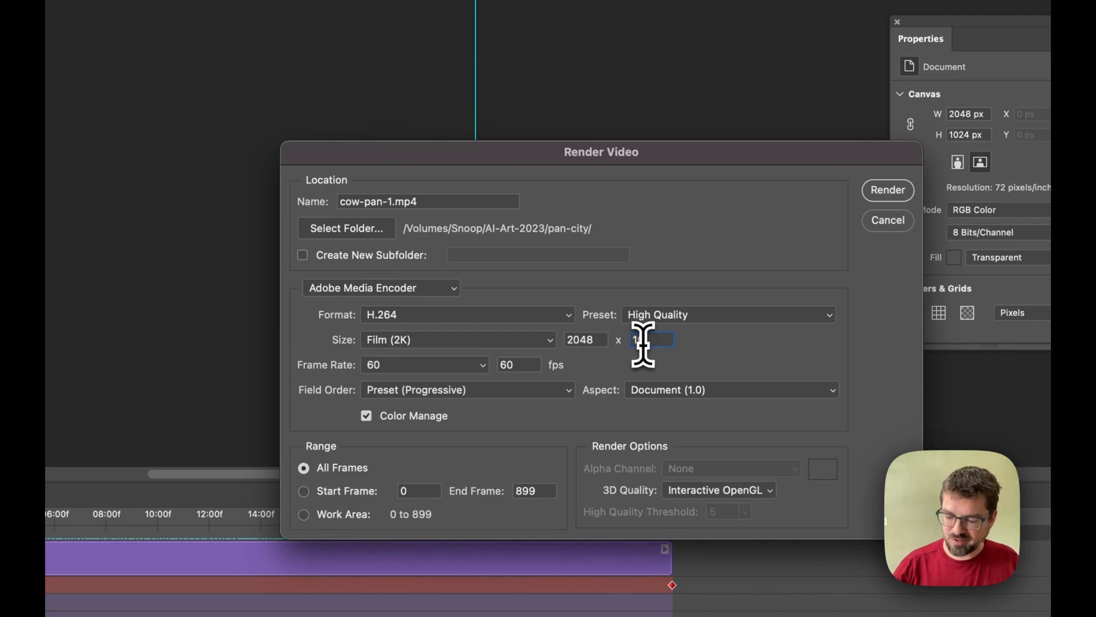
type("024")
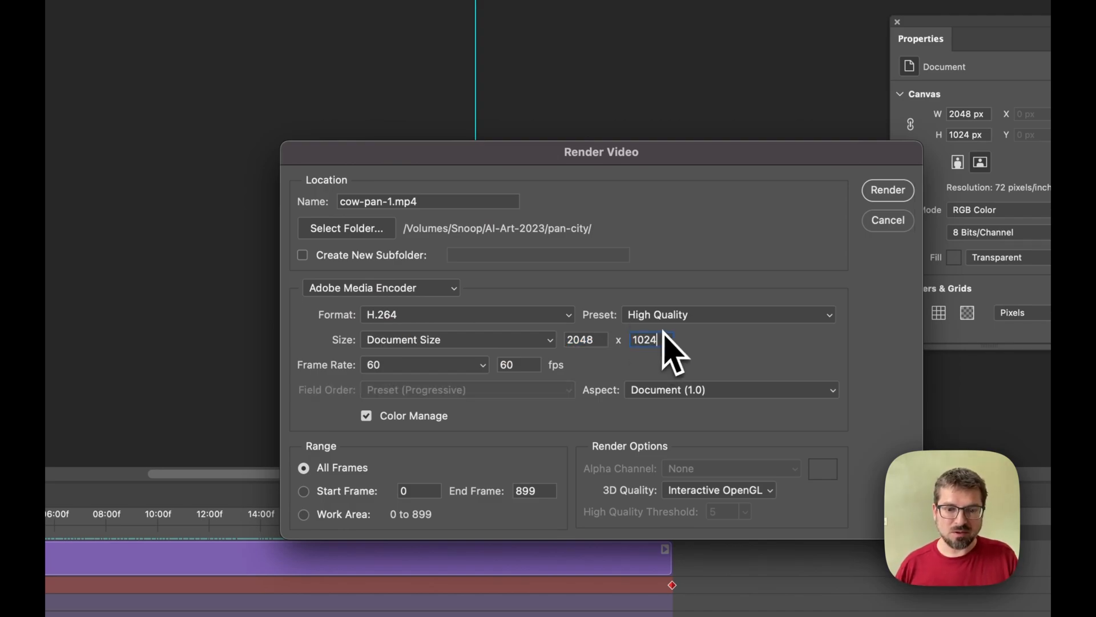
left_click(386, 344)
left_click(771, 344)
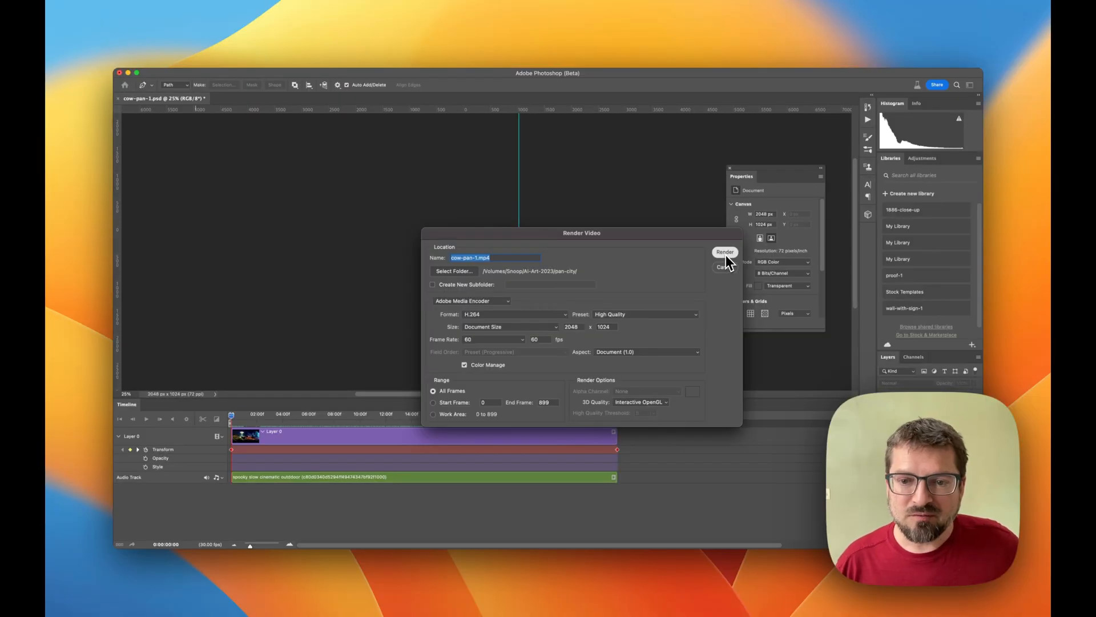
left_click(726, 253)
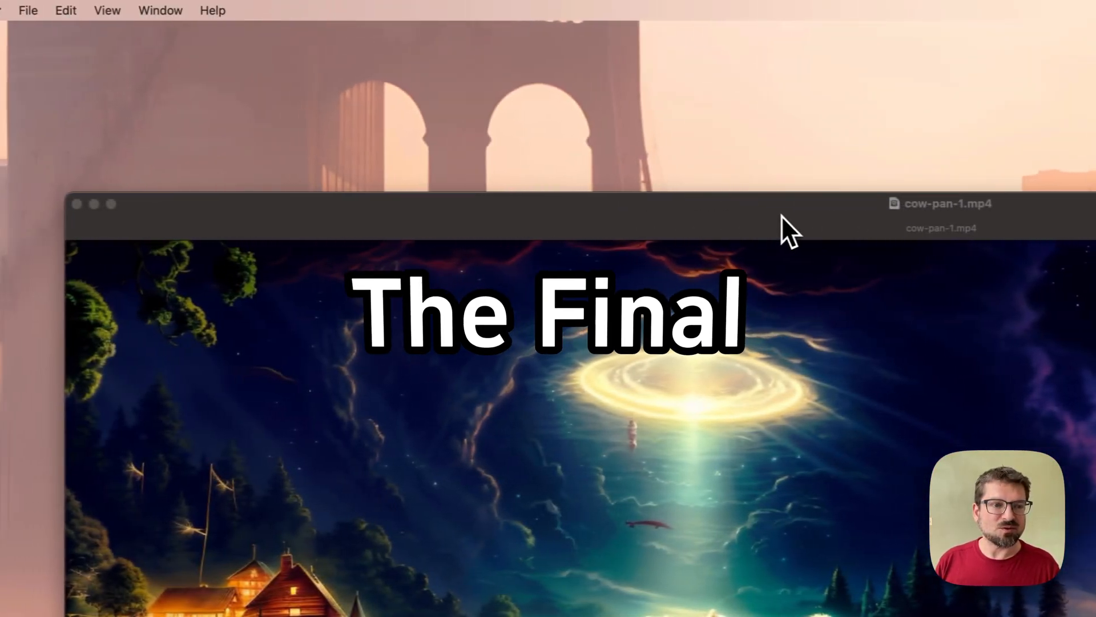
- Reposition the cow-pan-1.mp4 window in QuickTime Player, turn on looping, and play the video
left_click_drag(781, 216, 716, 140)
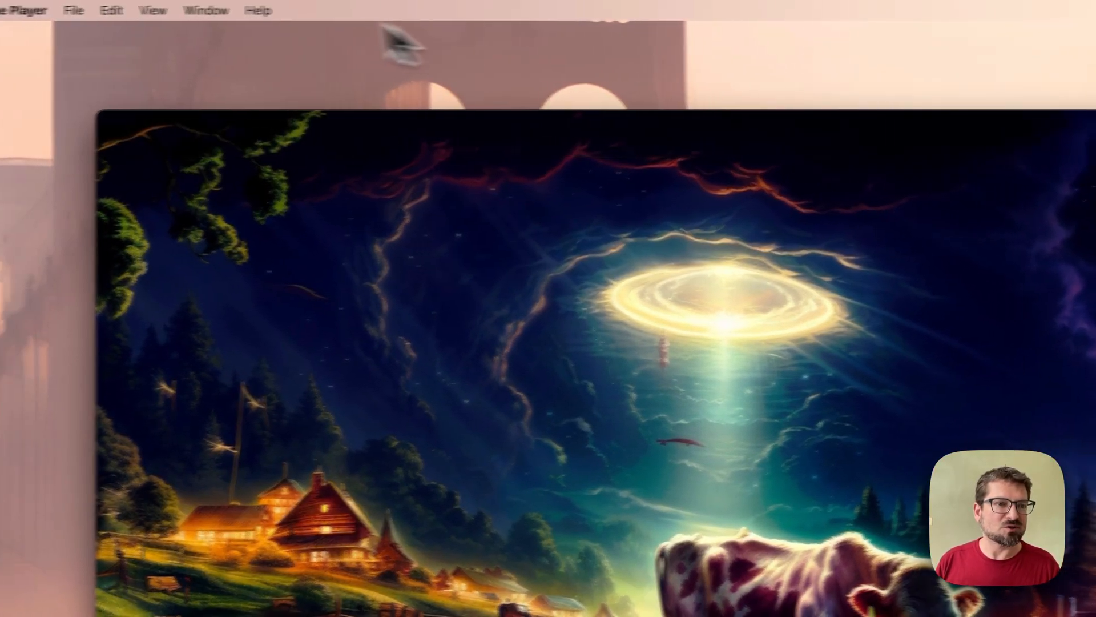
left_click(106, 10)
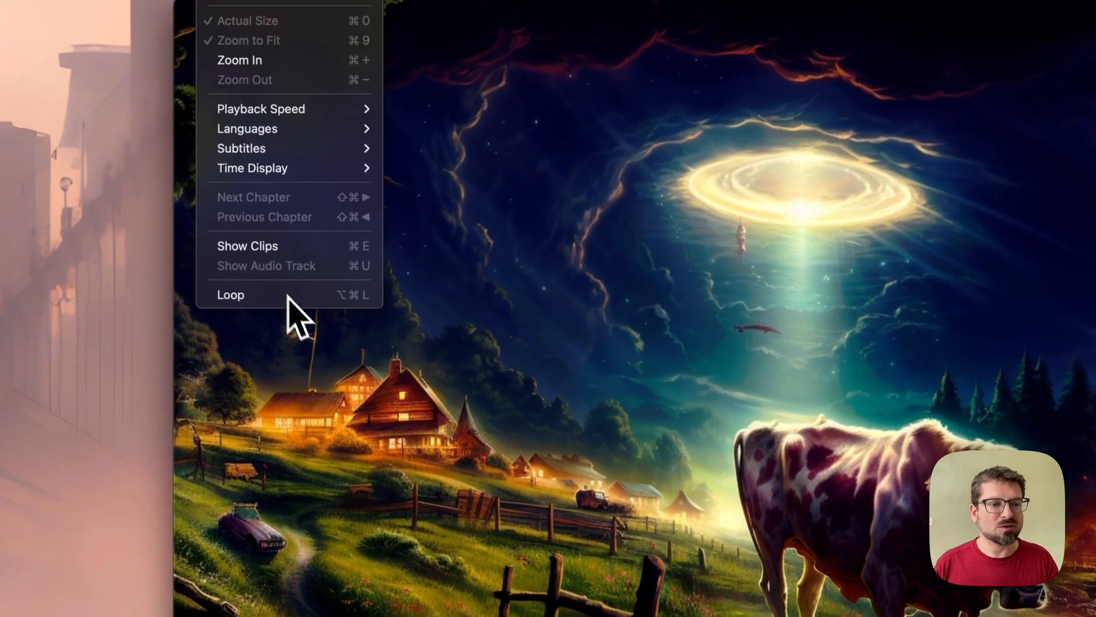
left_click(307, 300)
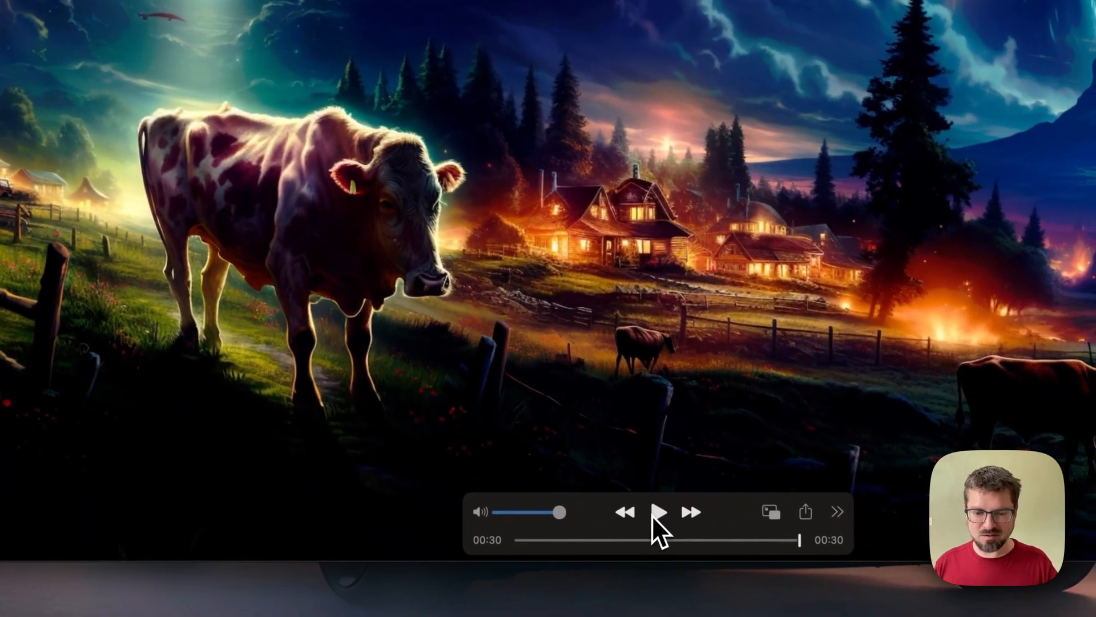
left_click(672, 519)
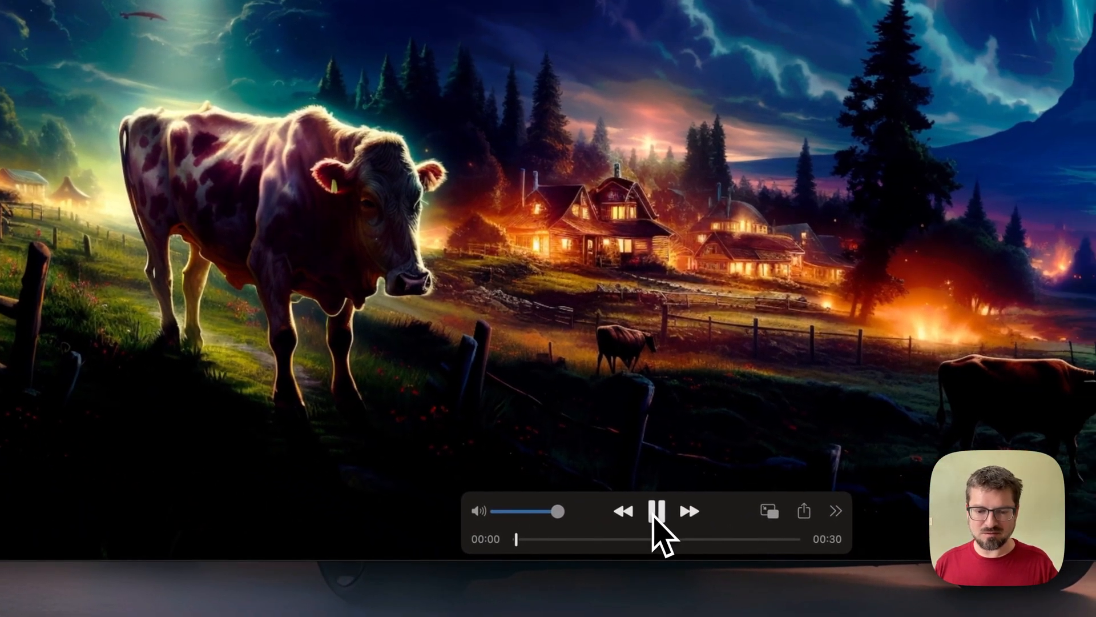